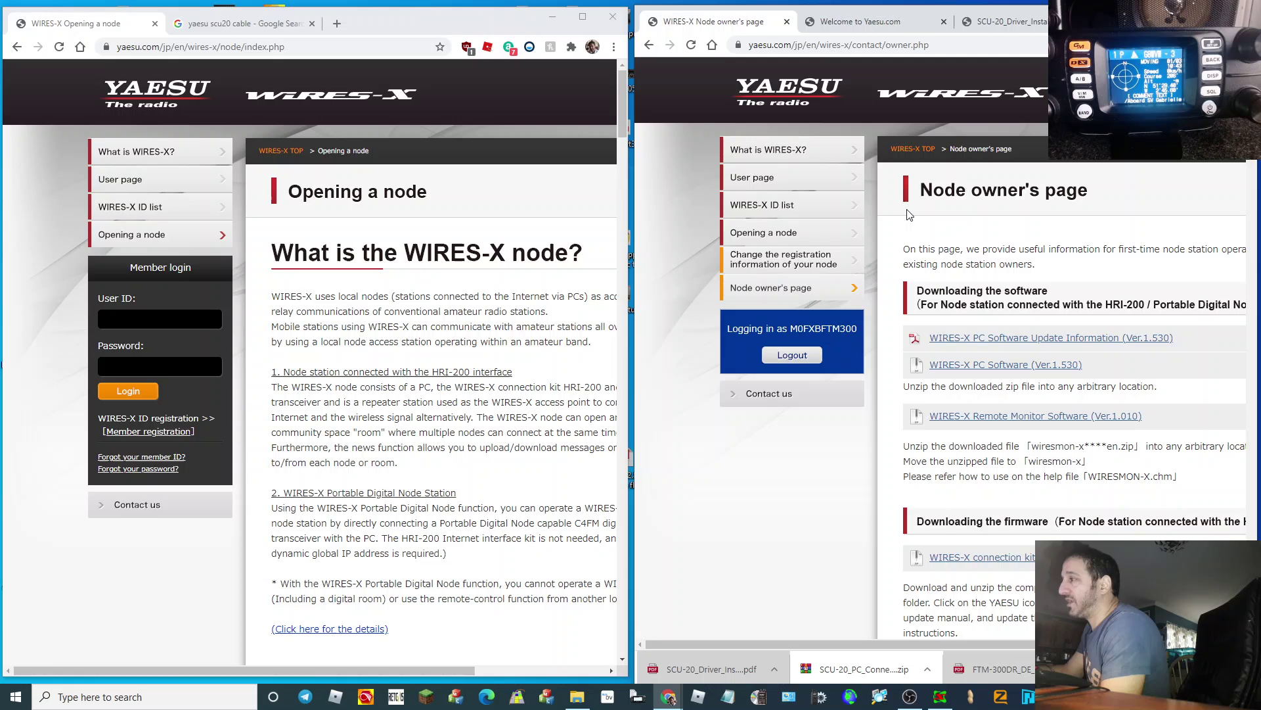
Examine the SCU-20 Driver Installation Manual for the driver installation steps and the Device Manager port confirmation
left_click(1020, 22)
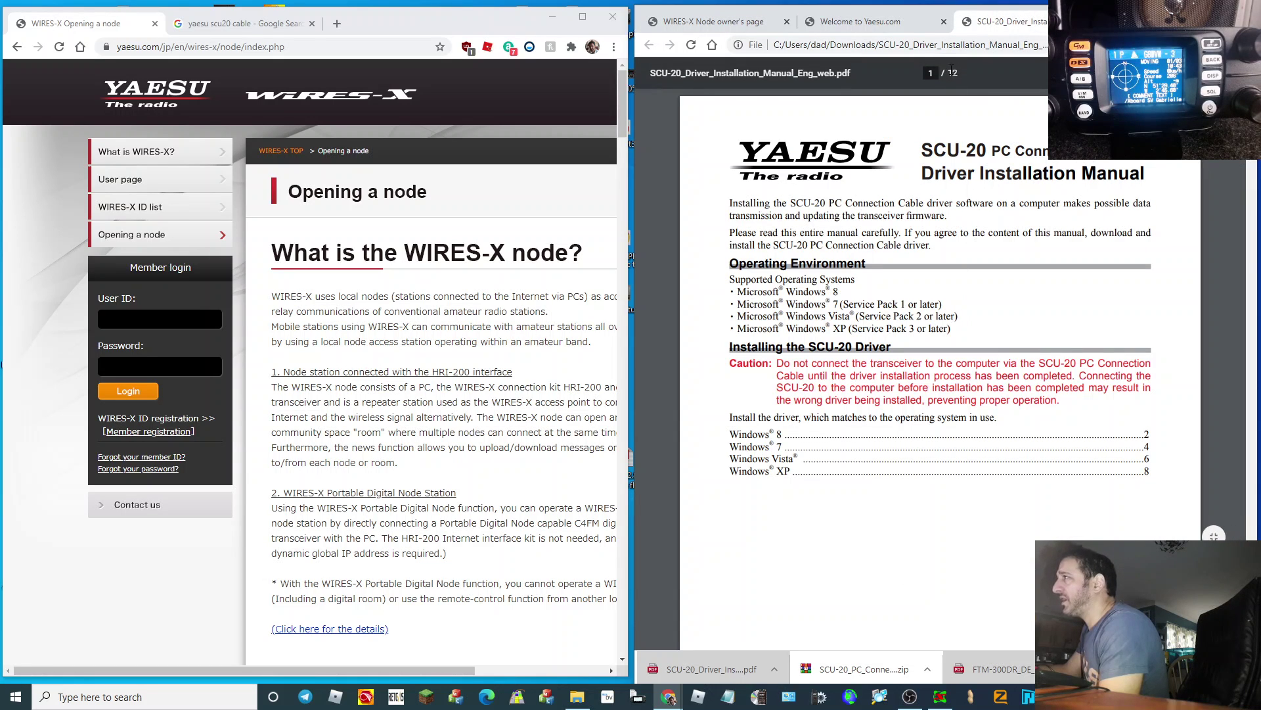
left_click(877, 23)
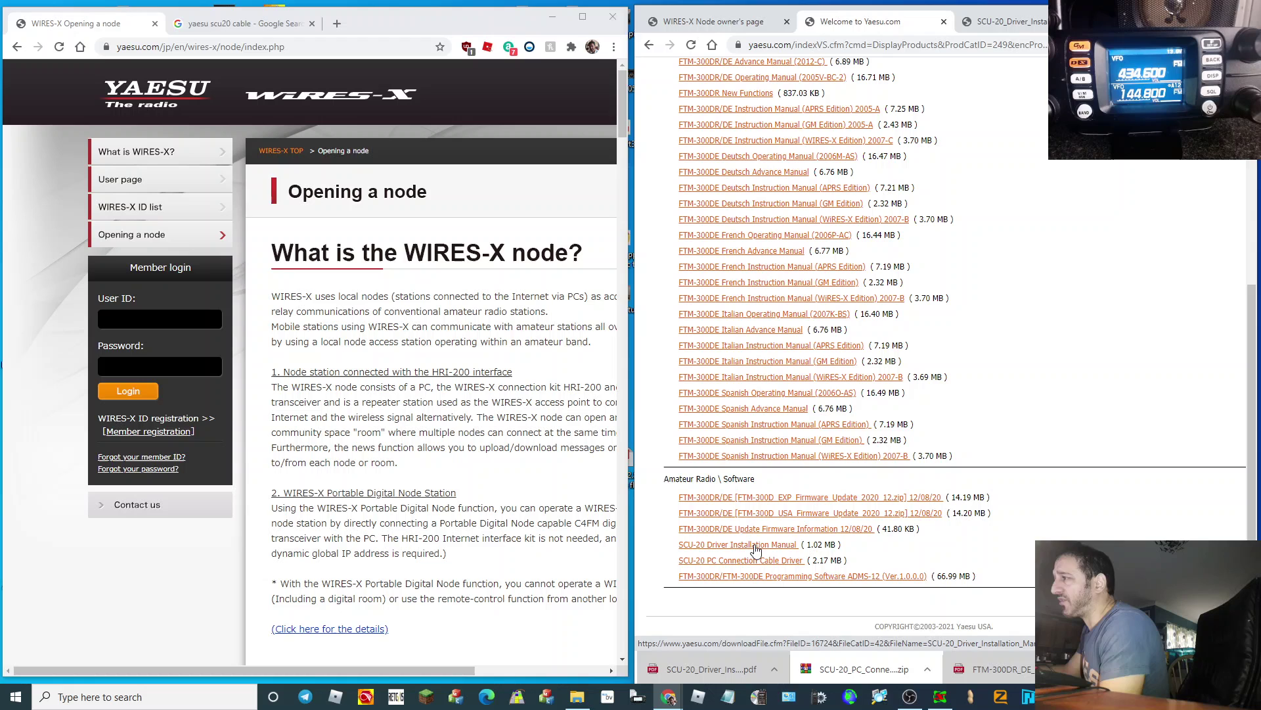
left_click(1005, 22)
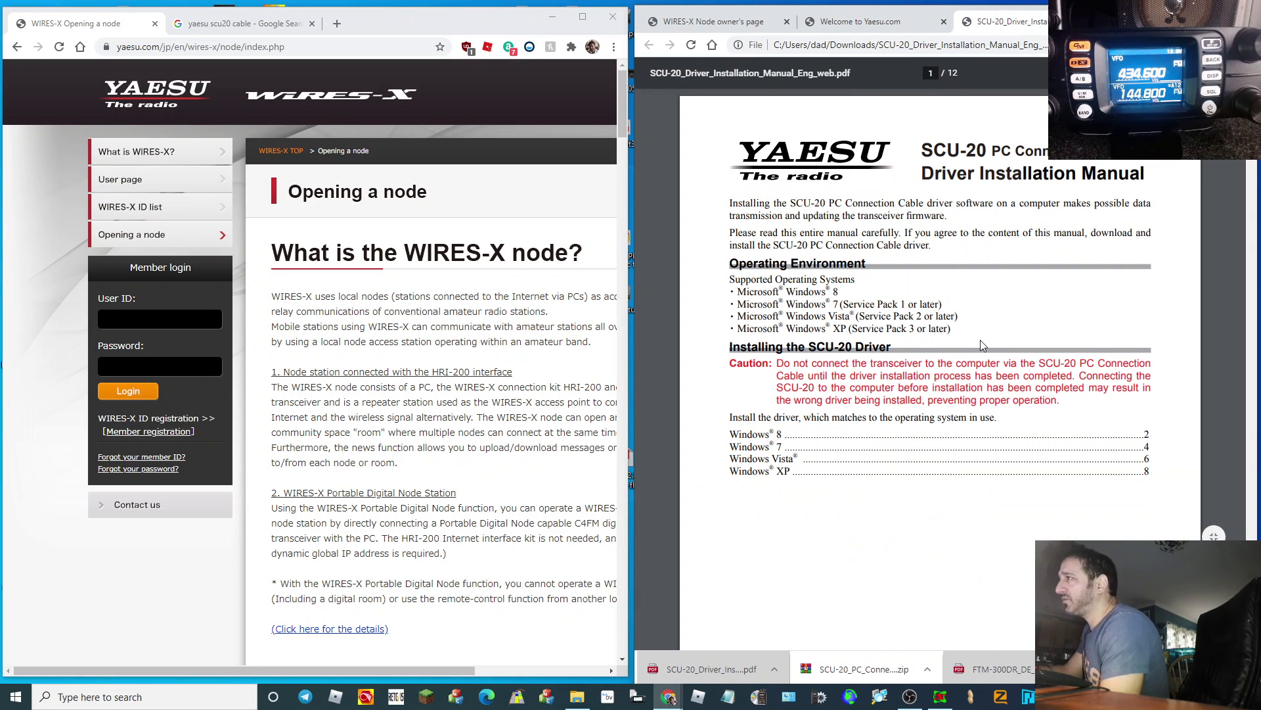
scroll(980, 340, "down", 15)
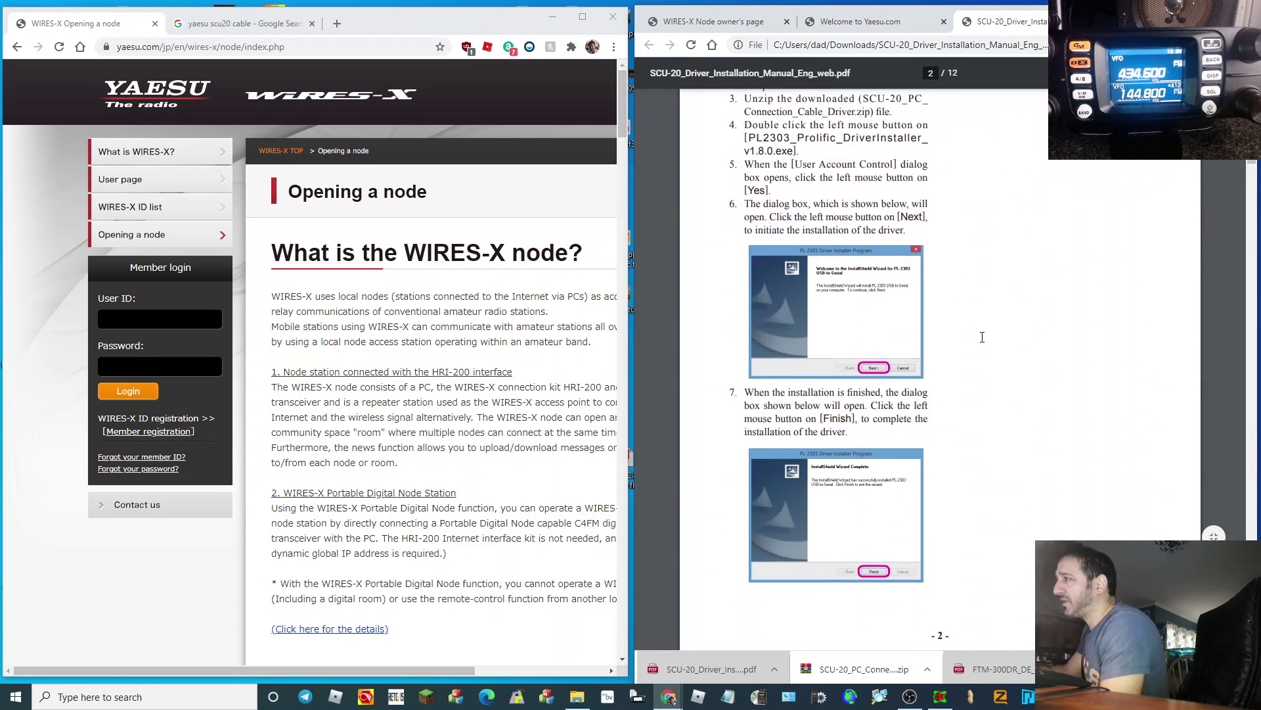
scroll(983, 337, "down", 20)
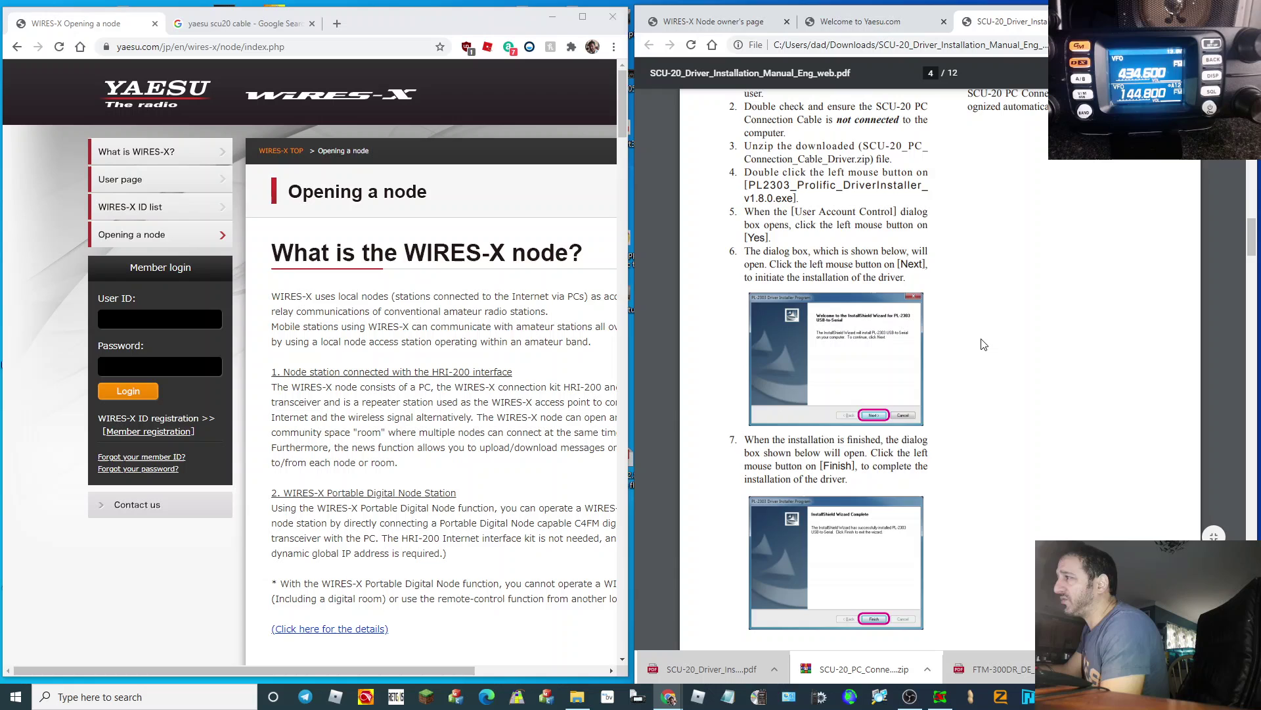
scroll(984, 344, "down", 15)
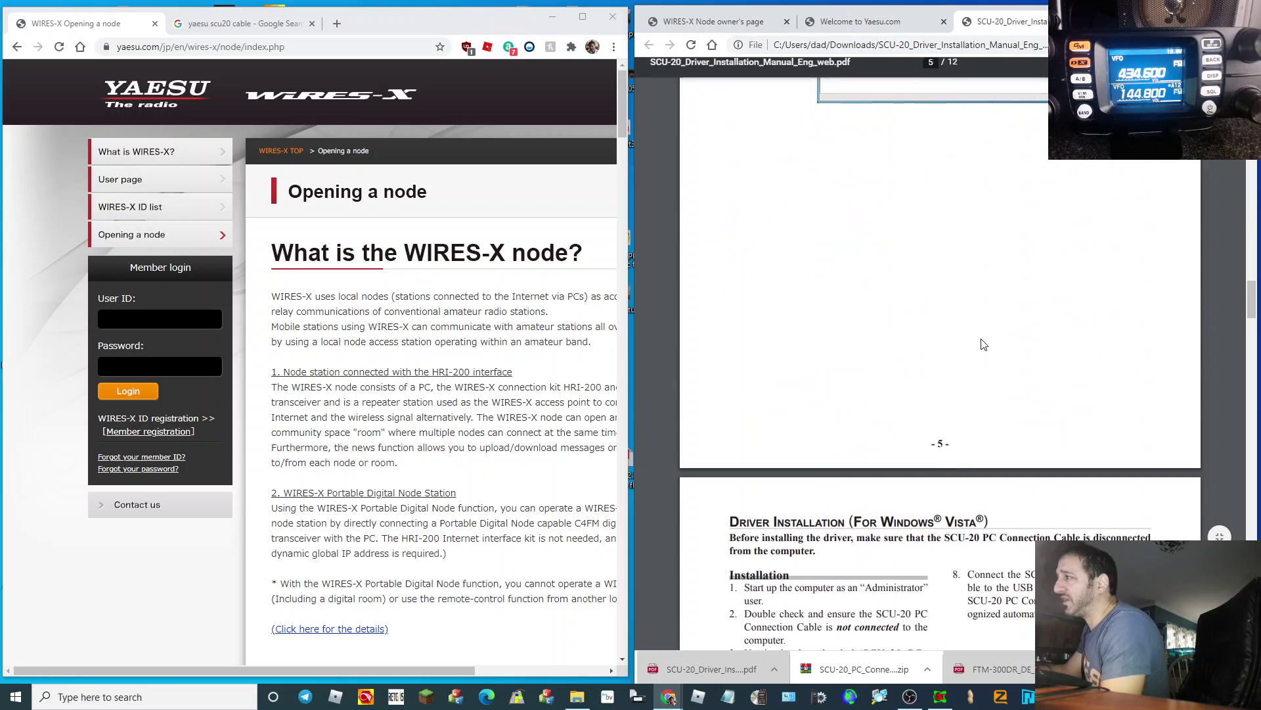
scroll(984, 344, "down", 15)
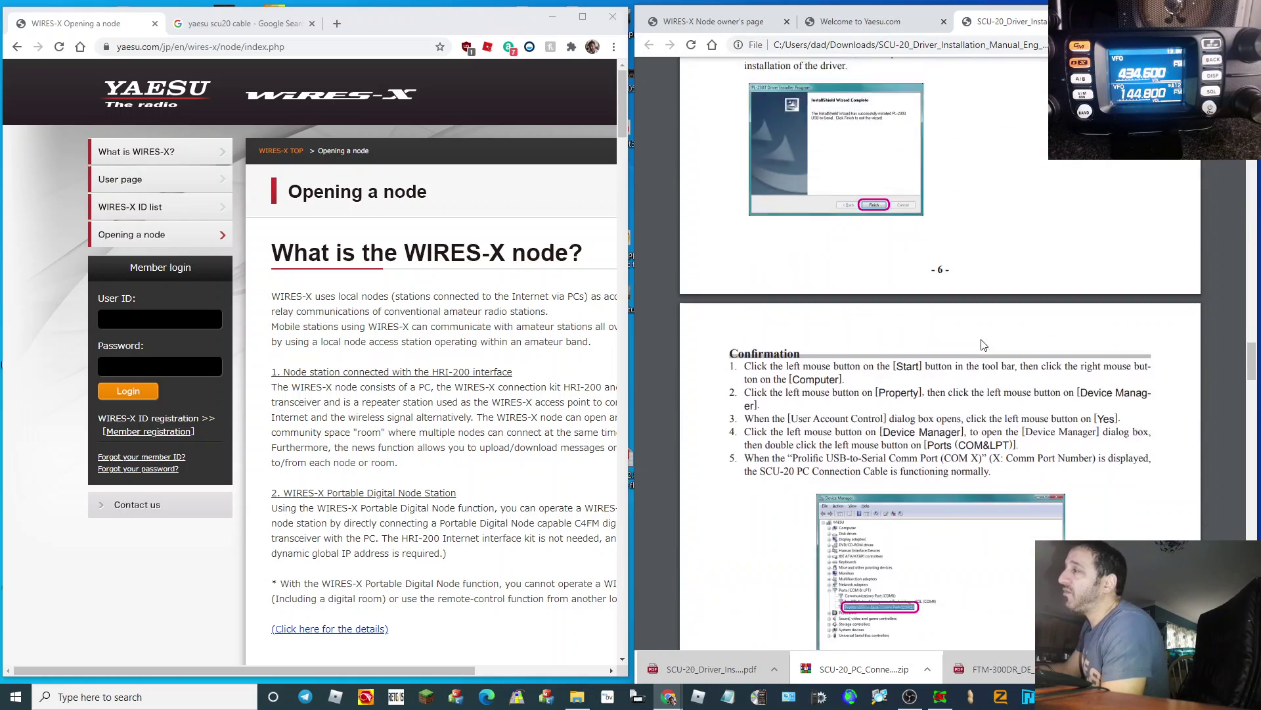
scroll(984, 345, "down", 2)
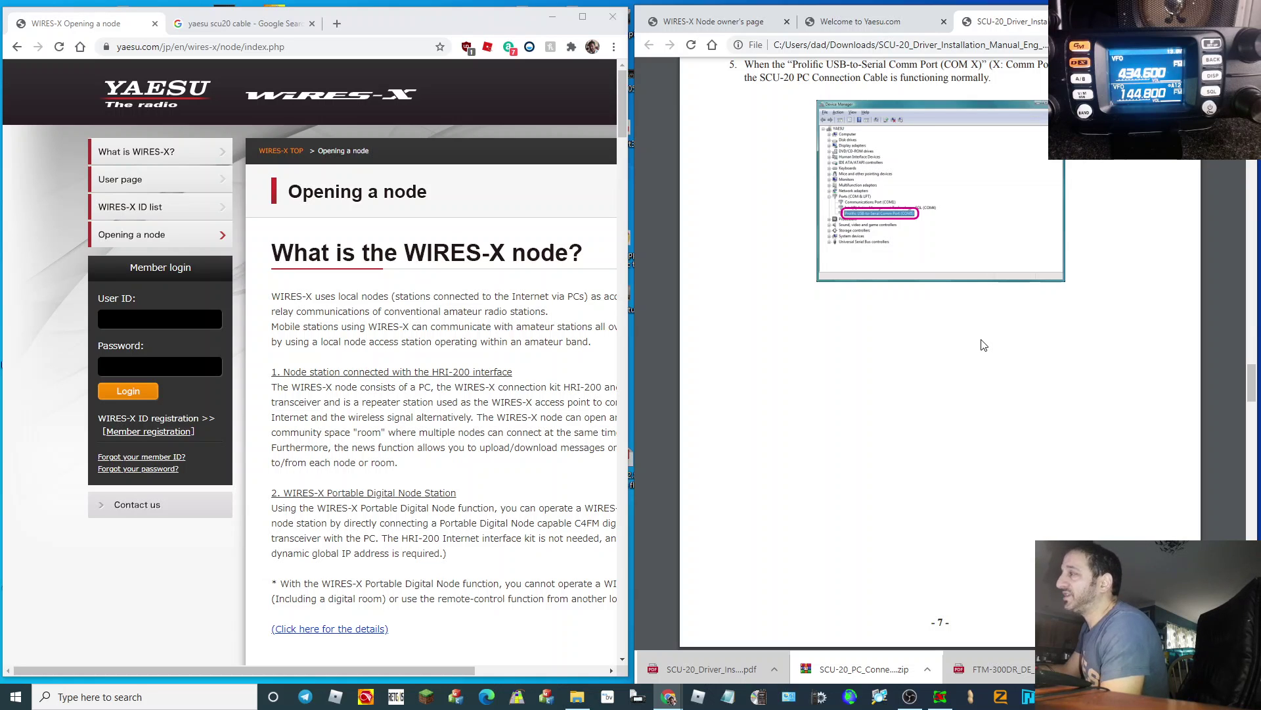
scroll(984, 344, "up", 20)
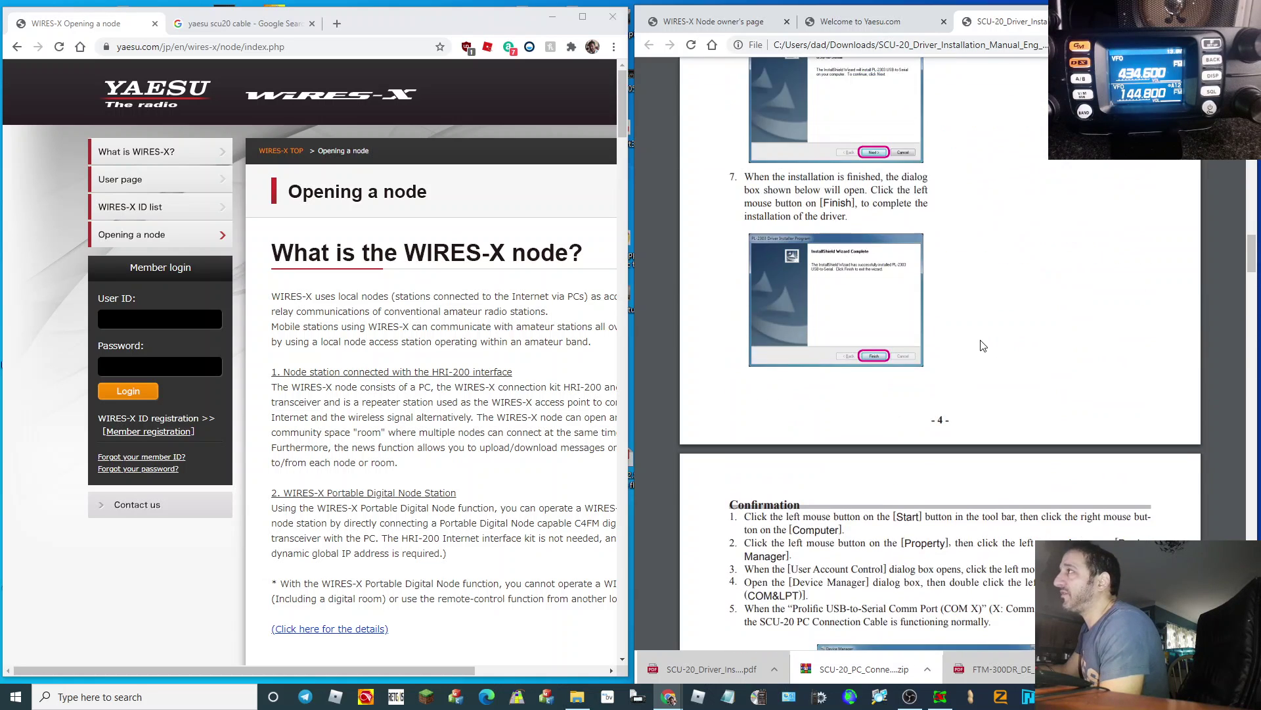
scroll(981, 342, "up", 15)
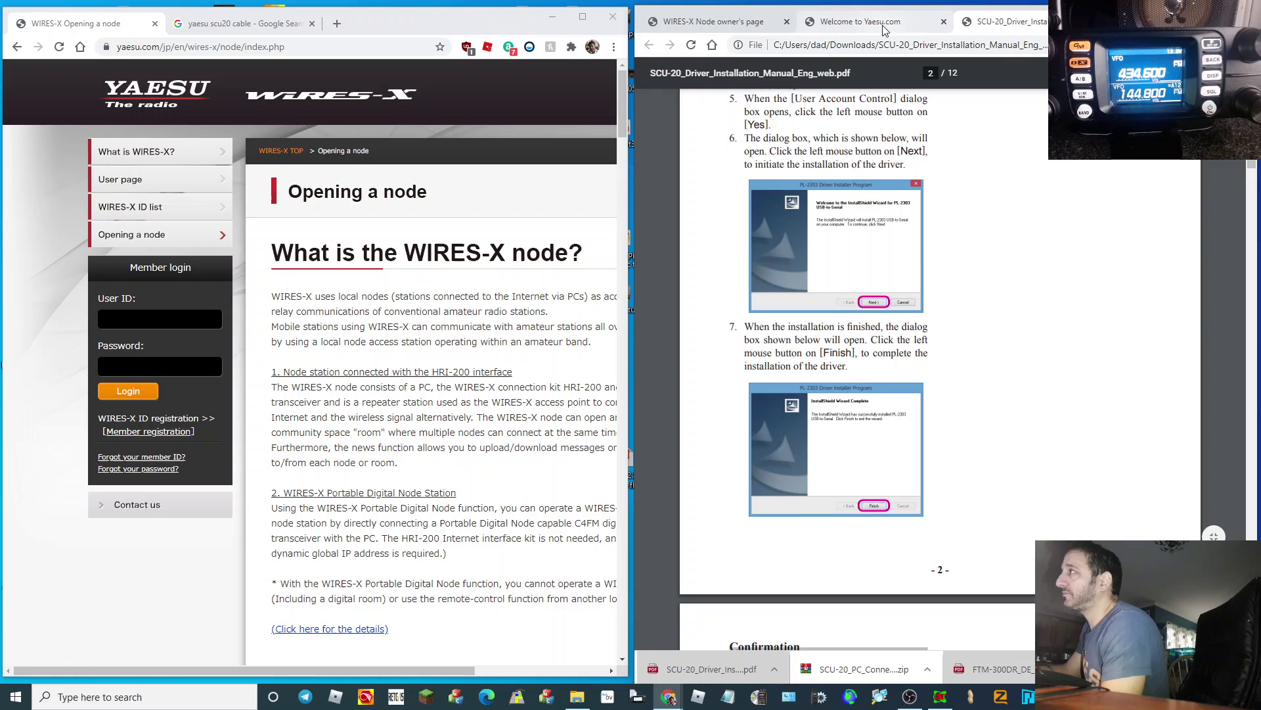
Return to the FTM-300DR files page on the Yaesu website and view its list of manuals from the beginning
left_click(884, 30)
scroll(1002, 319, "up", 5)
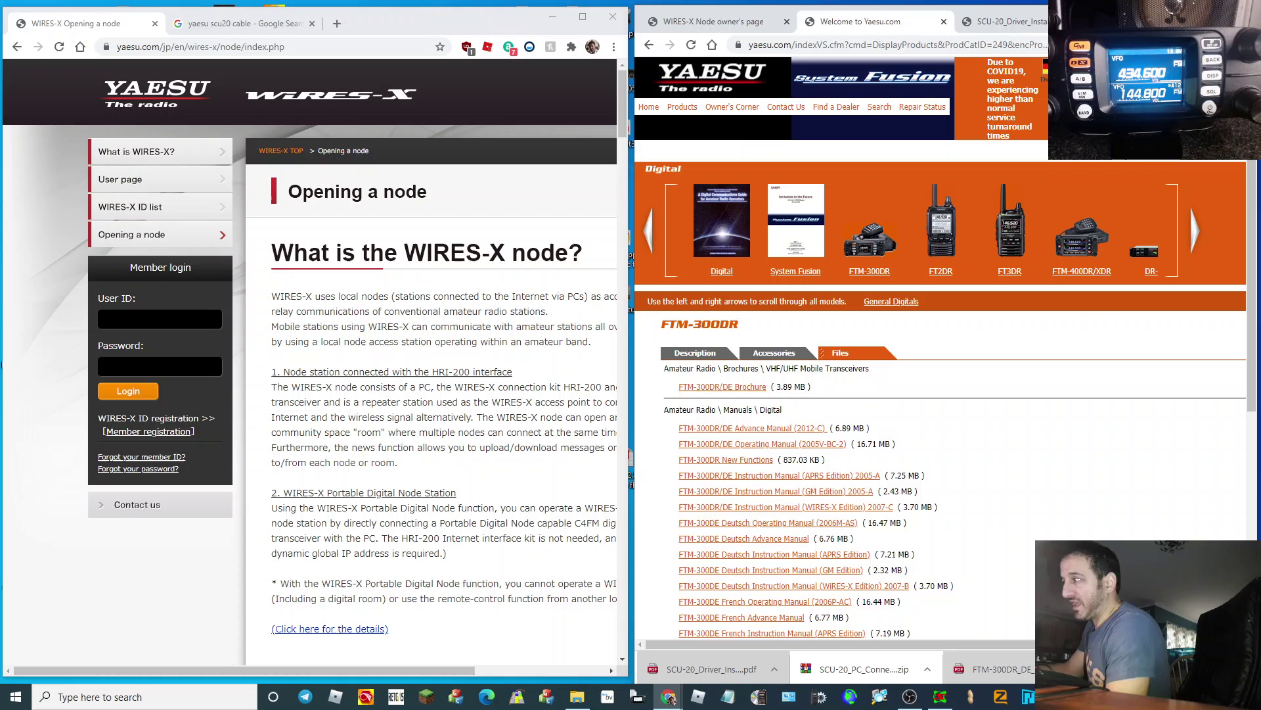
left_click(912, 698)
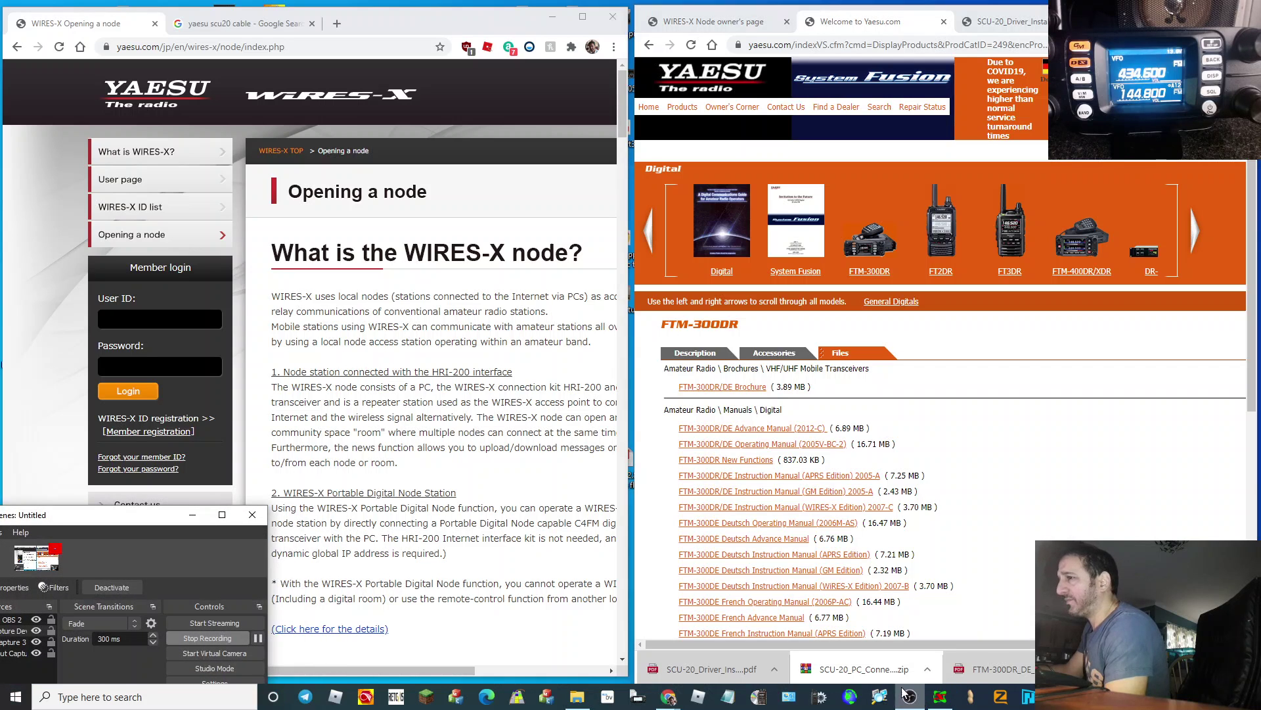
left_click(192, 517)
Examine the HRI-200 to transceiver and PC connection diagrams on the WIRES-X Node owner's page
left_click(737, 26)
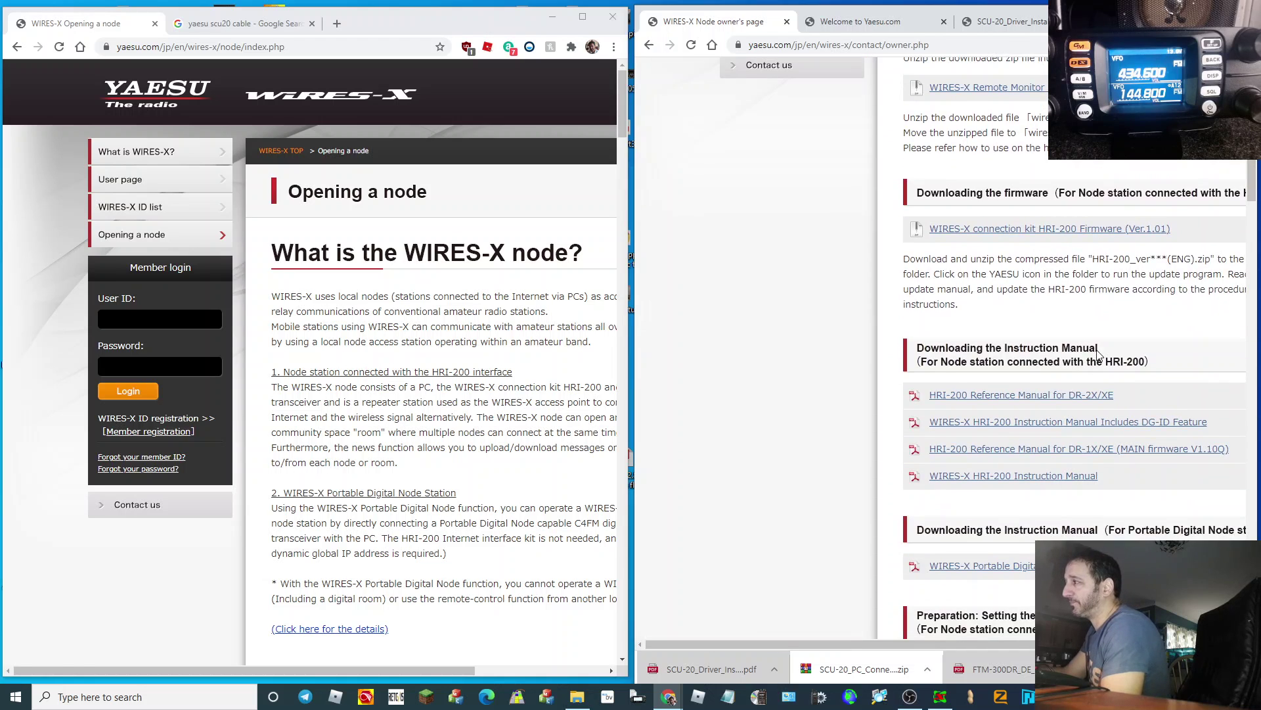
scroll(1098, 354, "down", 10)
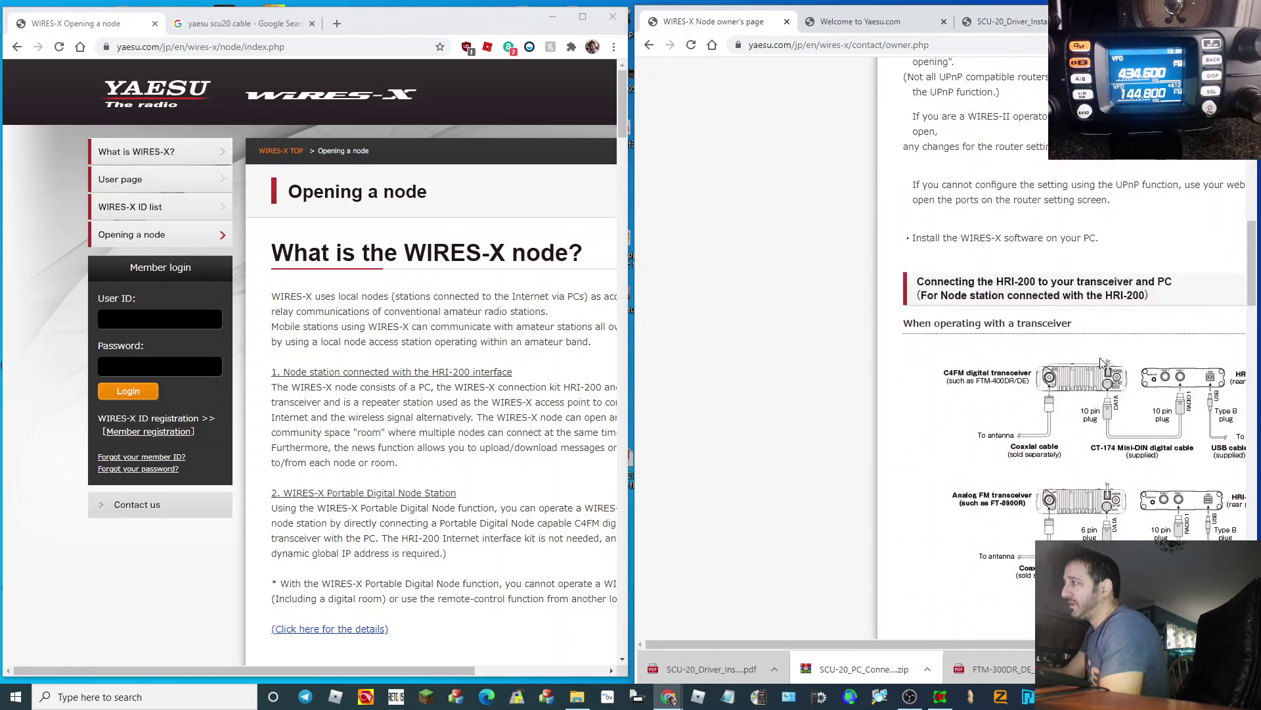
scroll(1103, 362, "down", 3)
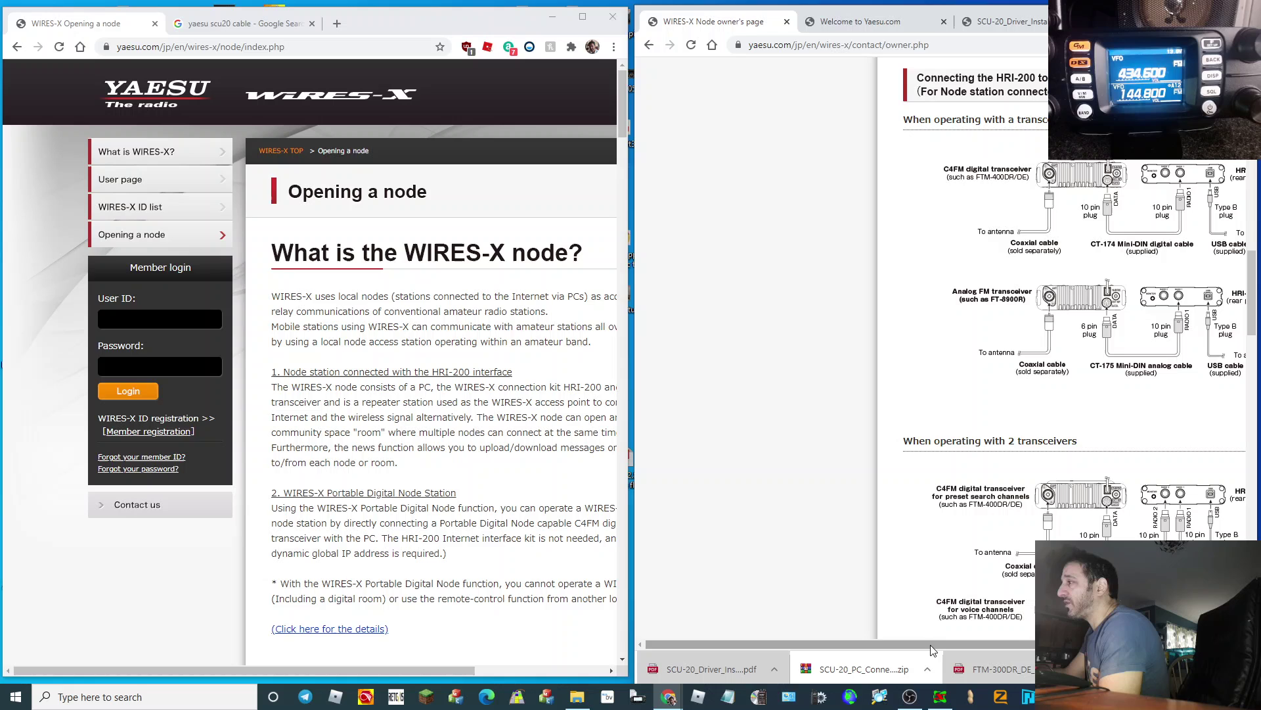
left_click_drag(930, 645, 1050, 645)
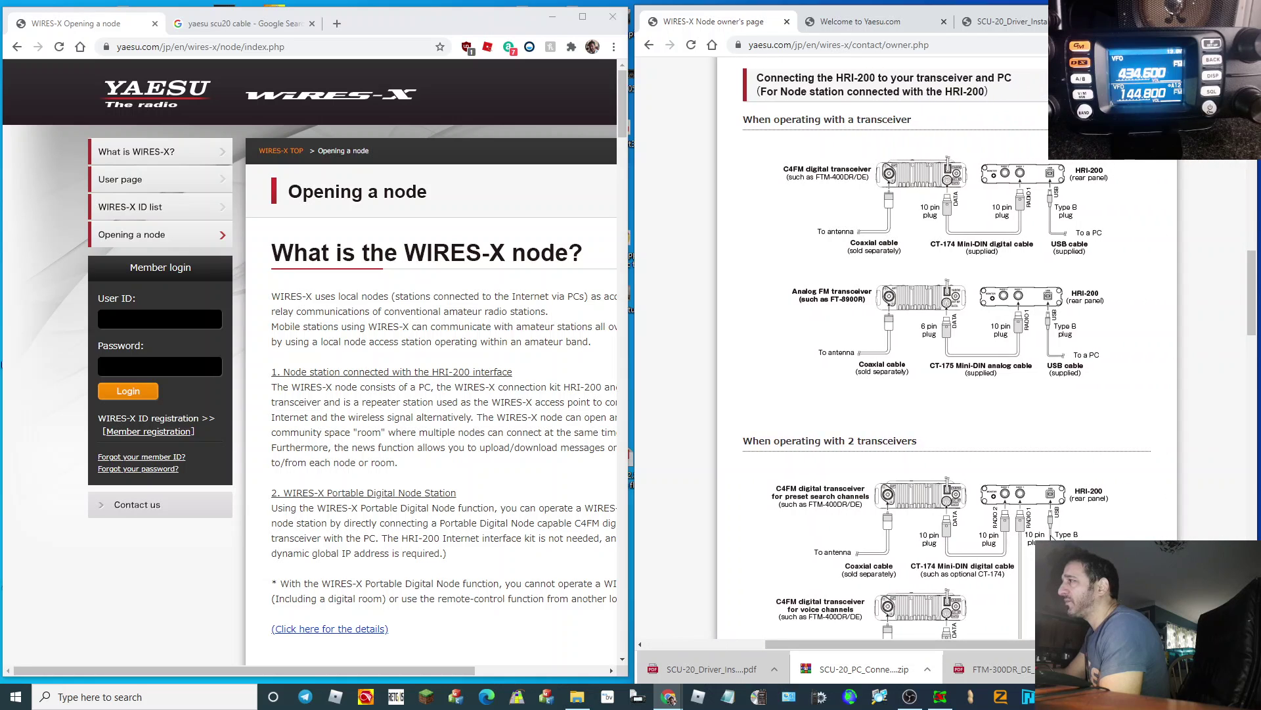
scroll(1058, 499, "up", 4)
scroll(1083, 496, "down", 3)
scroll(1082, 496, "down", 1)
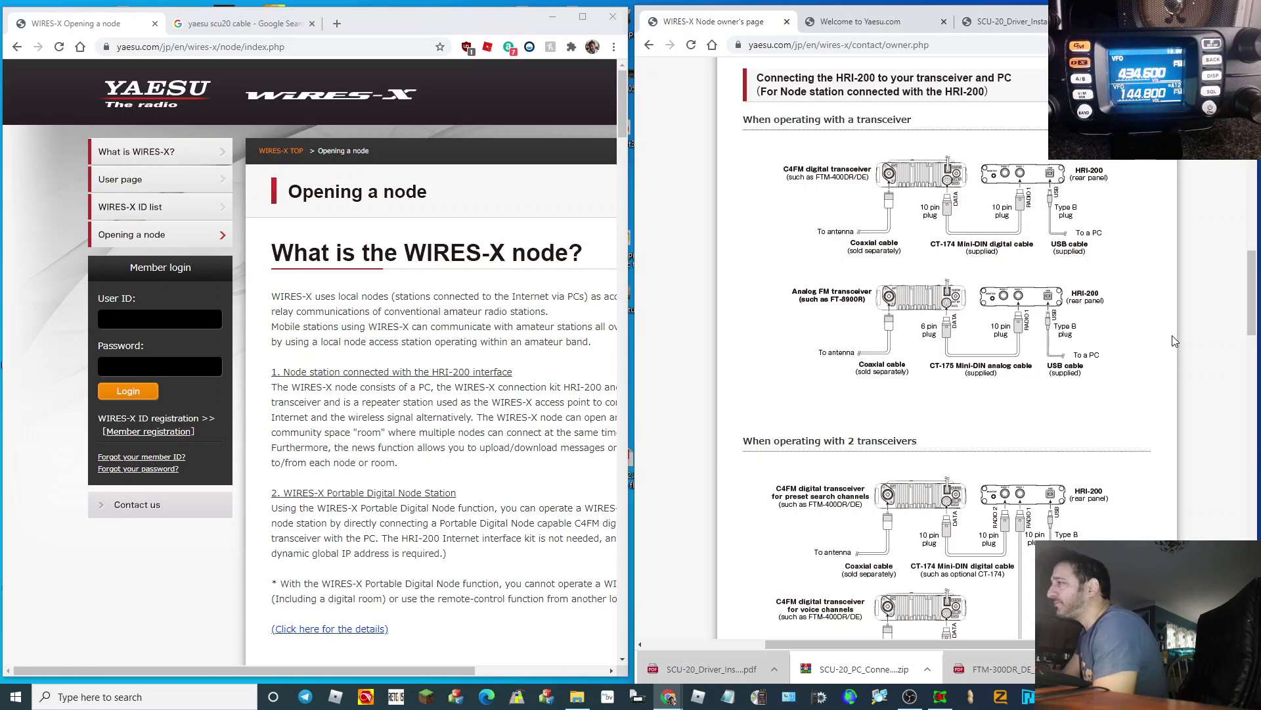
Examine the initial setup section on WIRES-X server authorization and port checking, with the browser window maximized
scroll(1174, 341, "down", 7)
scroll(1175, 345, "down", 3)
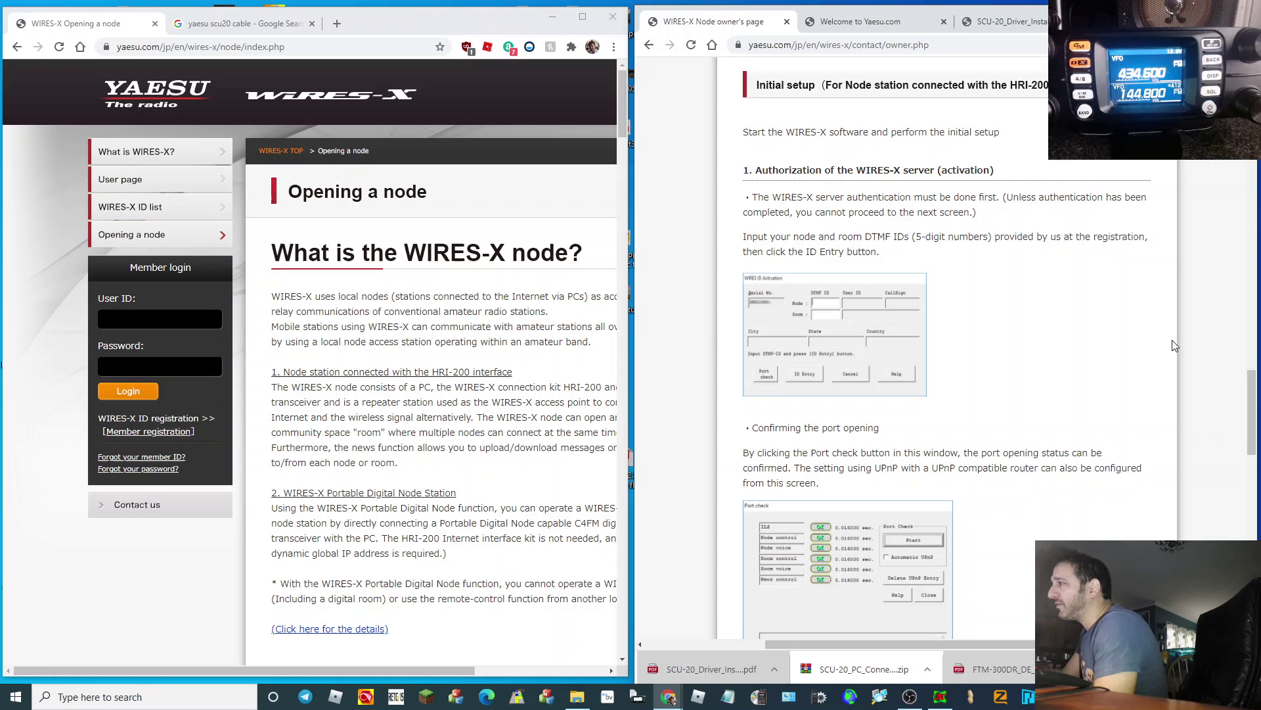
scroll(1175, 346, "down", 2)
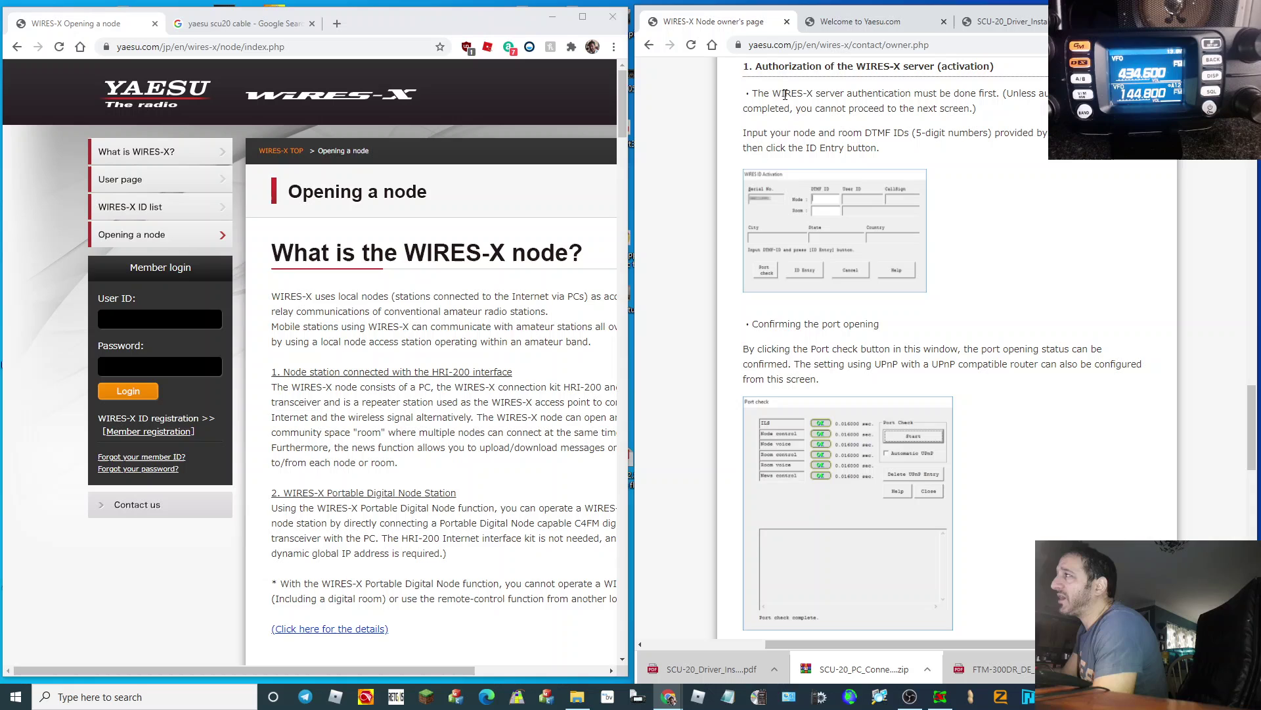
scroll(986, 272, "up", 1)
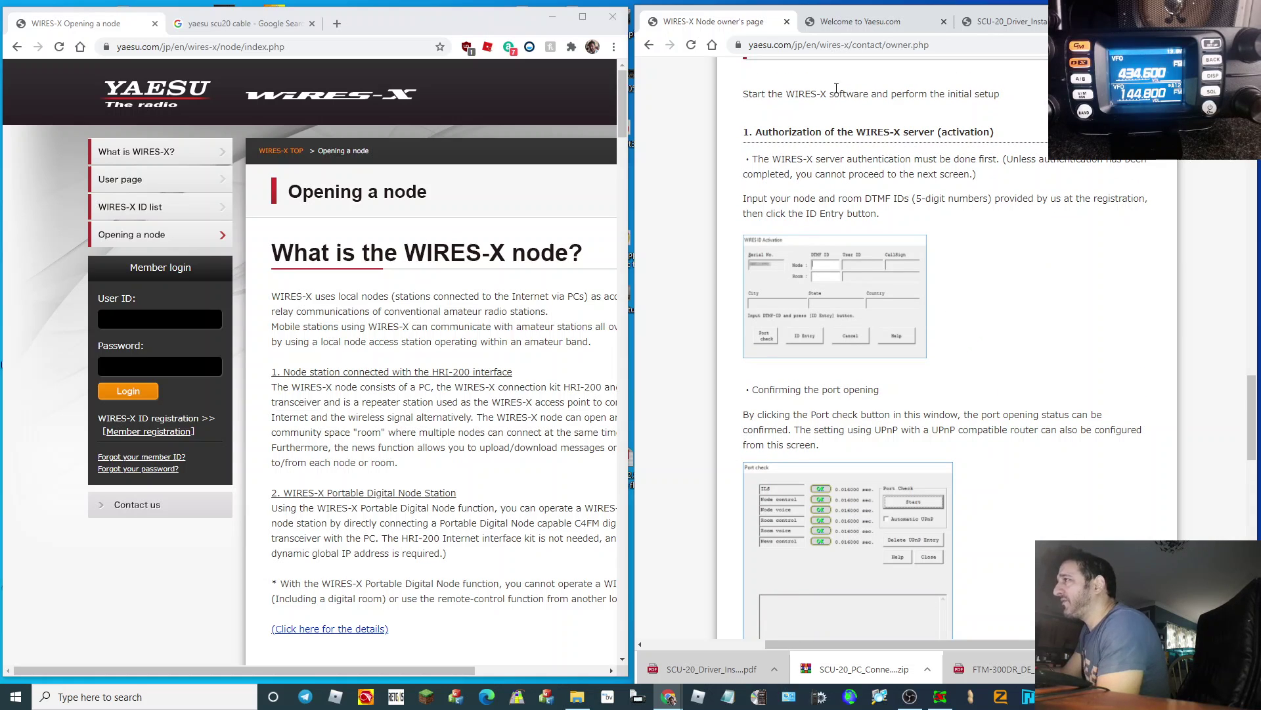
key("super+Up")
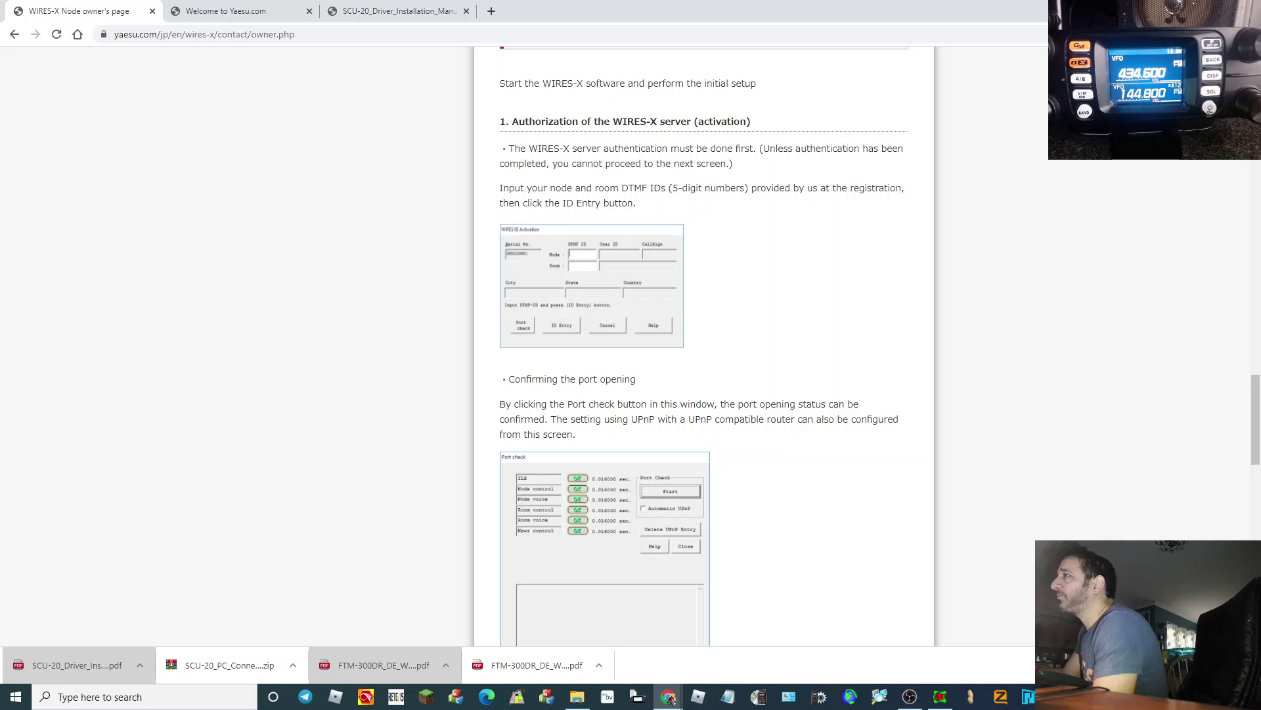
scroll(846, 402, "up", 2)
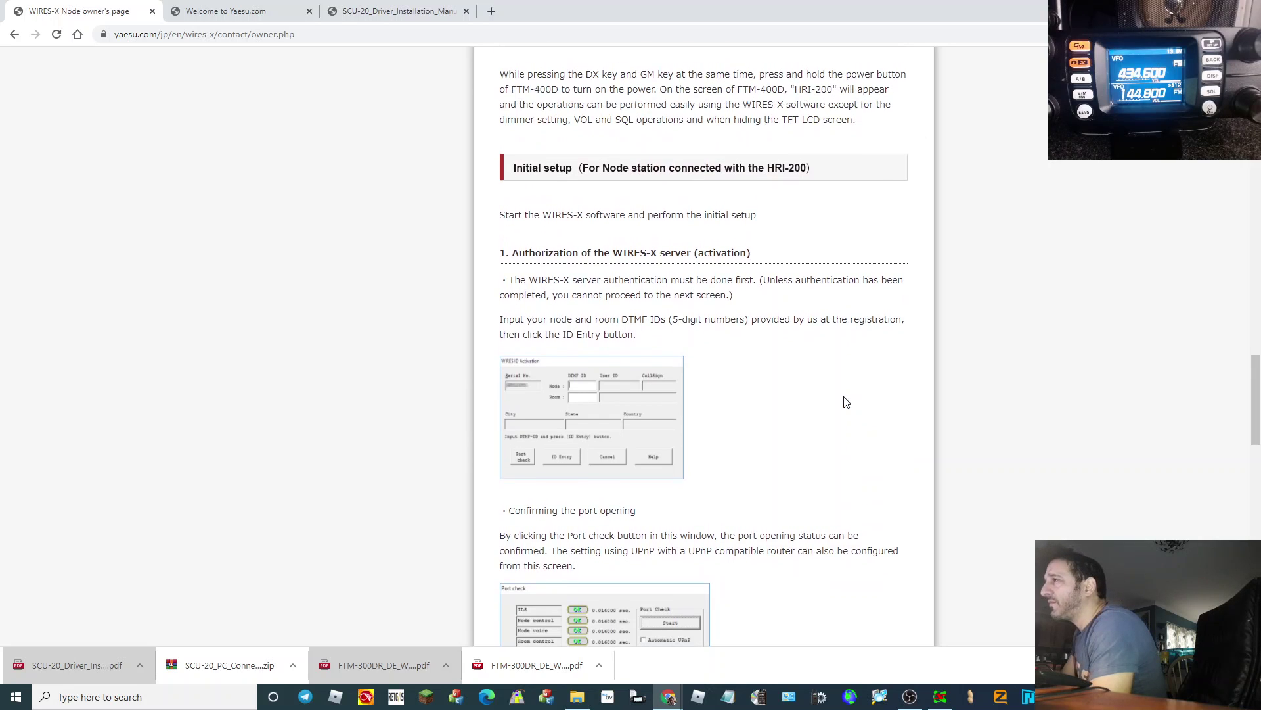
scroll(845, 401, "down", 3)
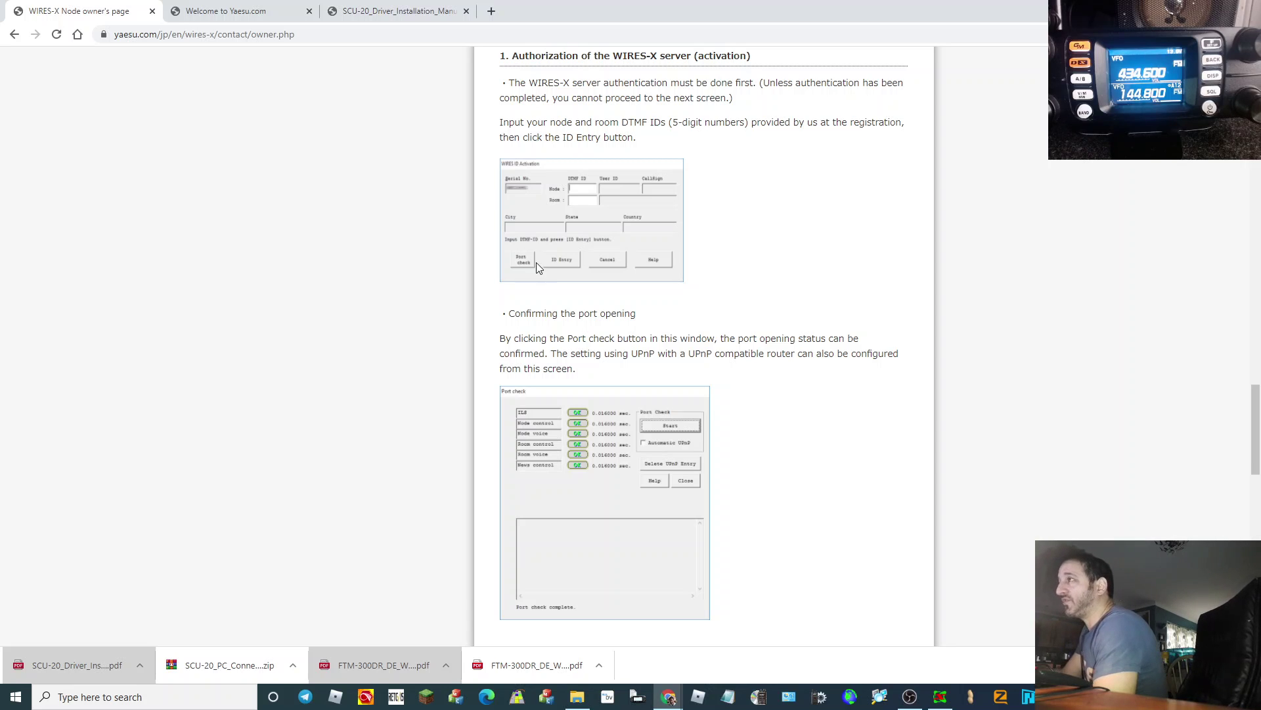
Check the Ports (COM & LPT) entries in Device Manager for the cable's serial port, then minimize the window
right_click(12, 704)
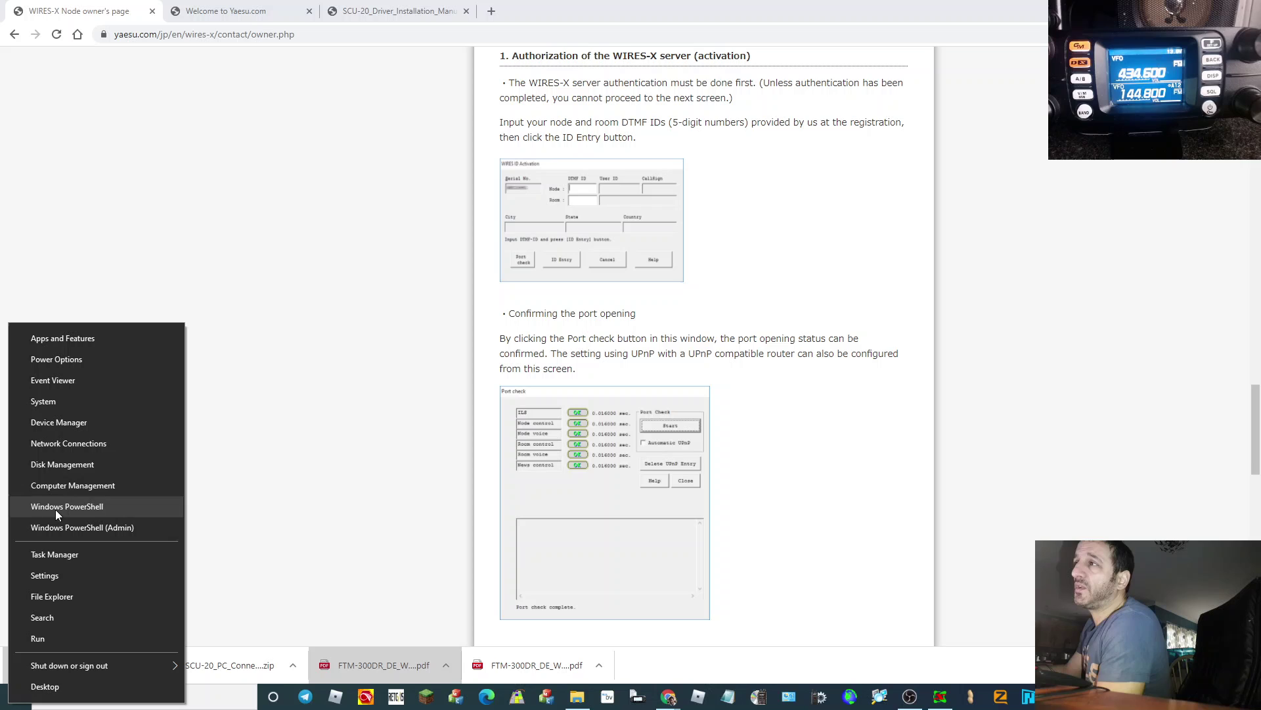
left_click(61, 426)
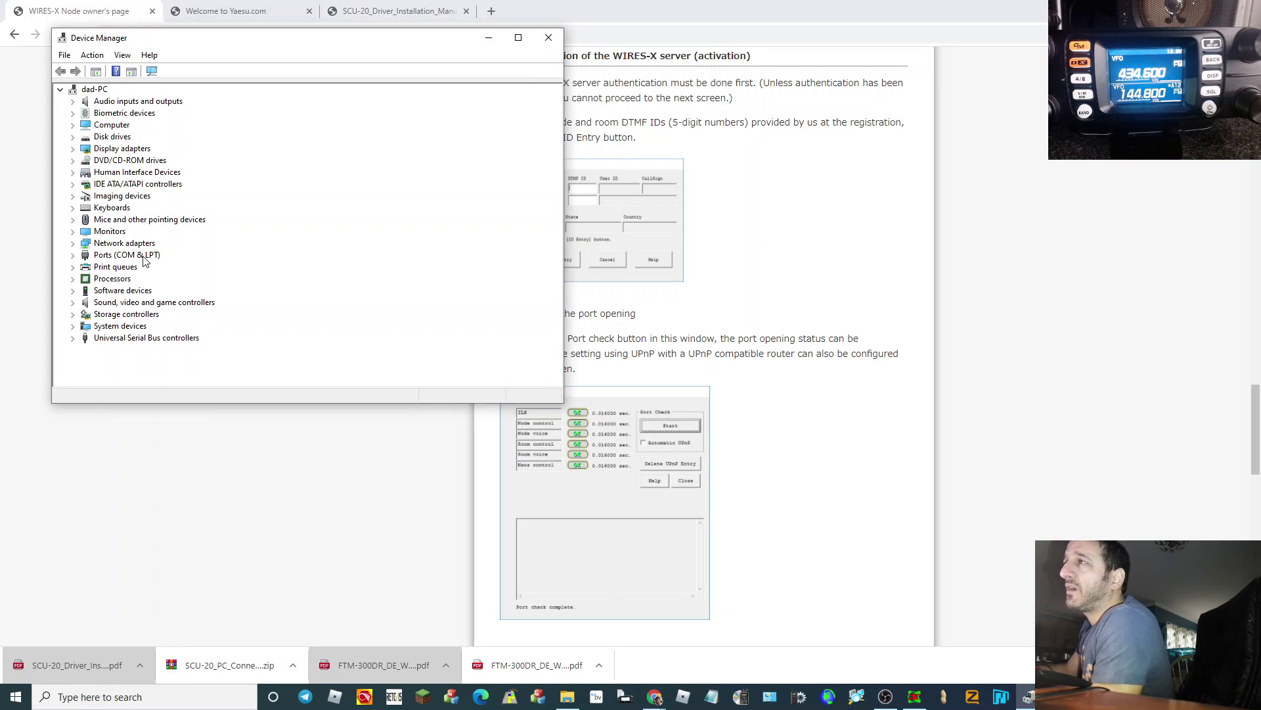
double_click(143, 257)
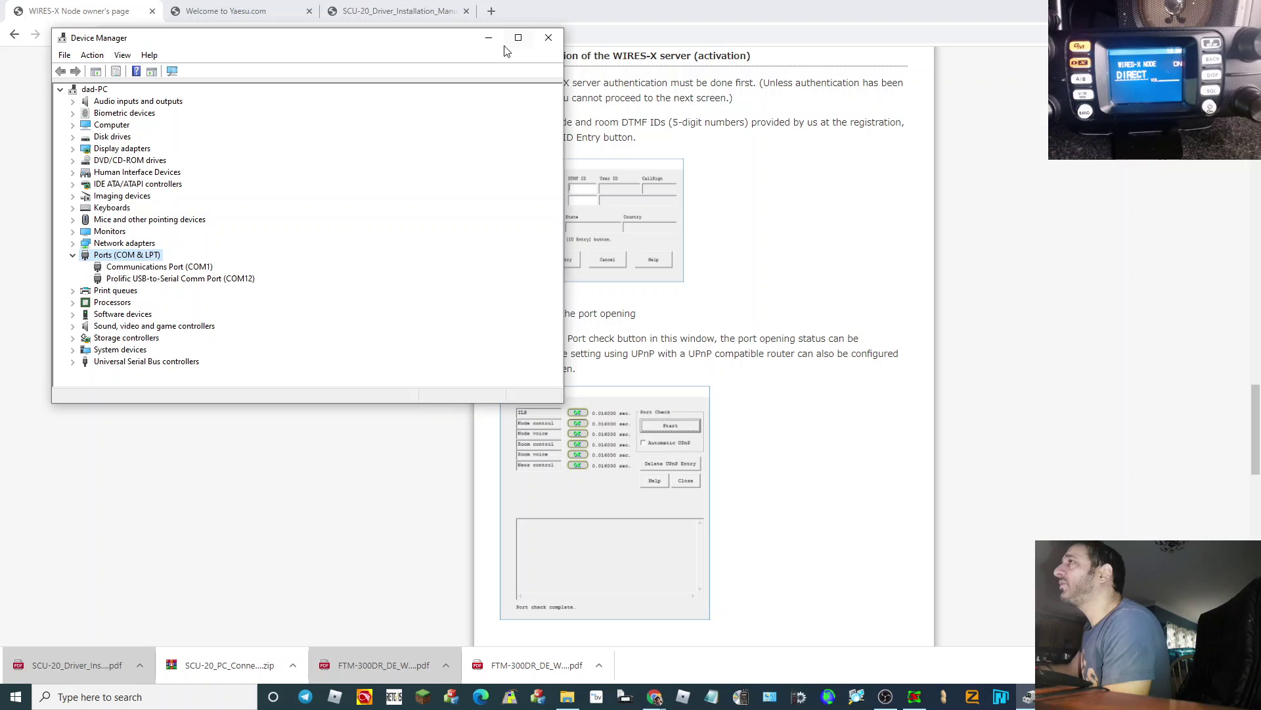
left_click(489, 37)
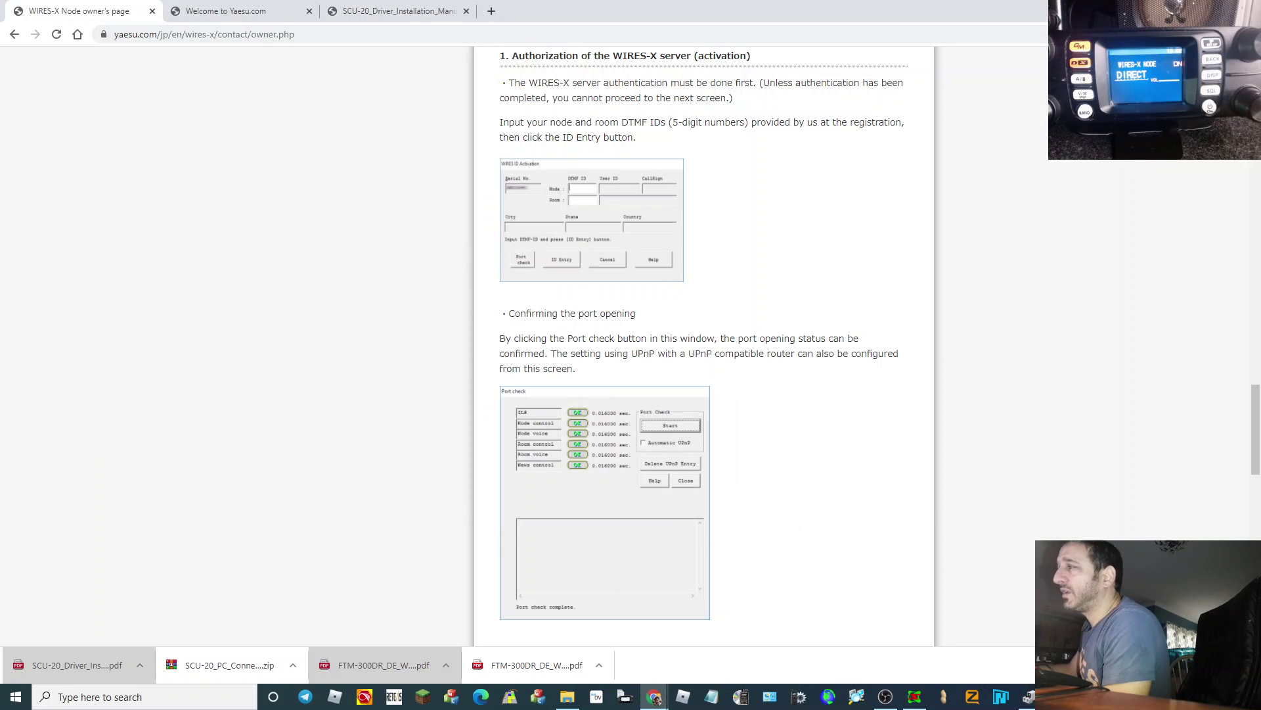
Switch to the WIRES-X program and recheck the Ports (COM & LPT) entries in a new Device Manager window
left_click(915, 697)
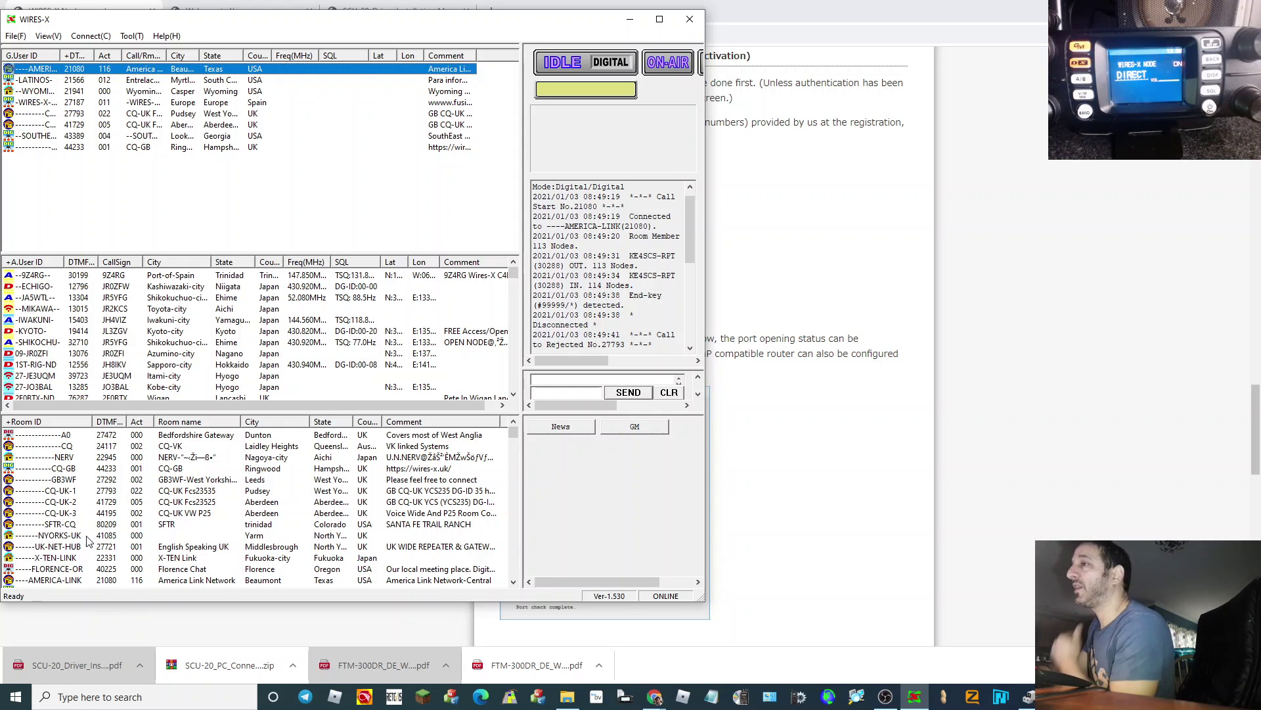
right_click(19, 696)
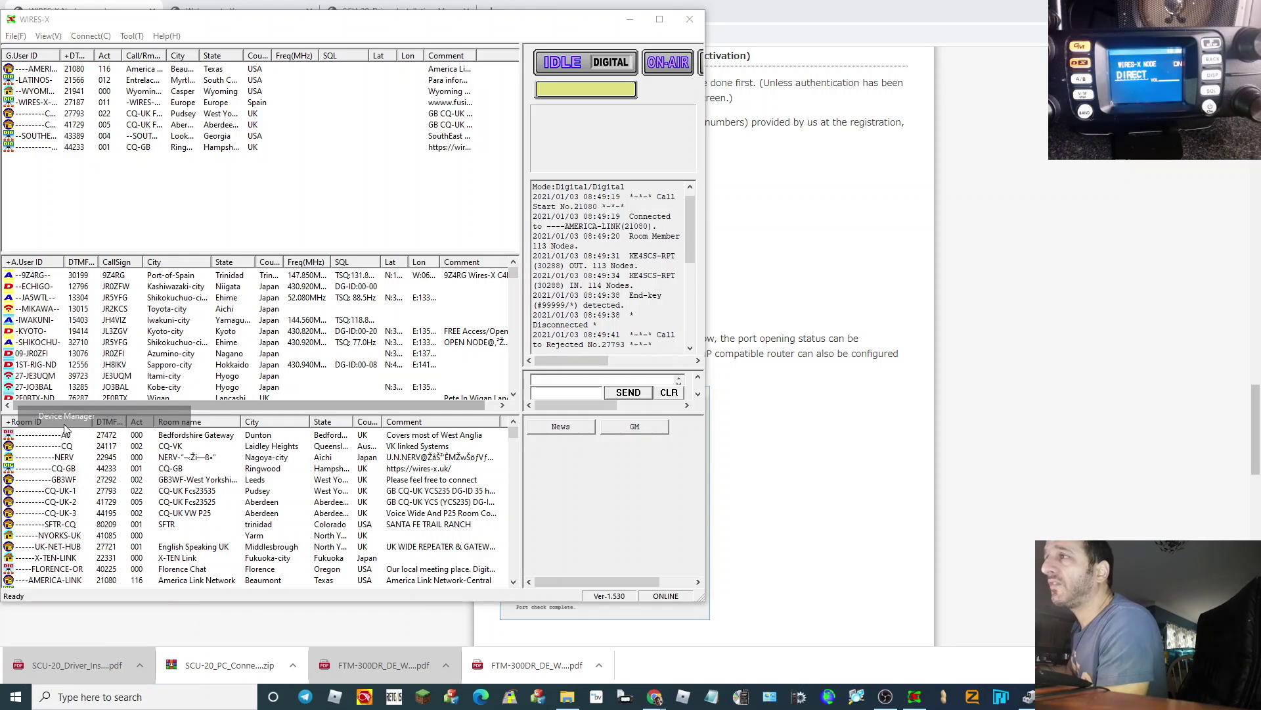
left_click(72, 413)
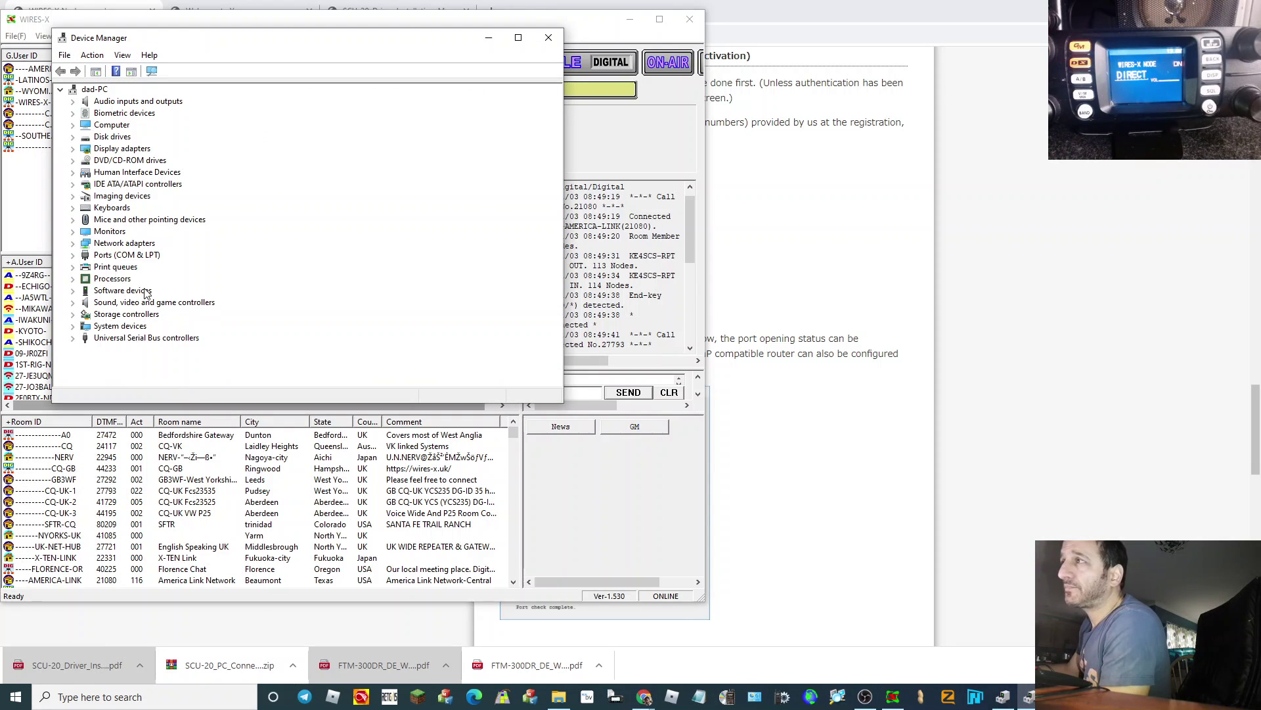
double_click(136, 256)
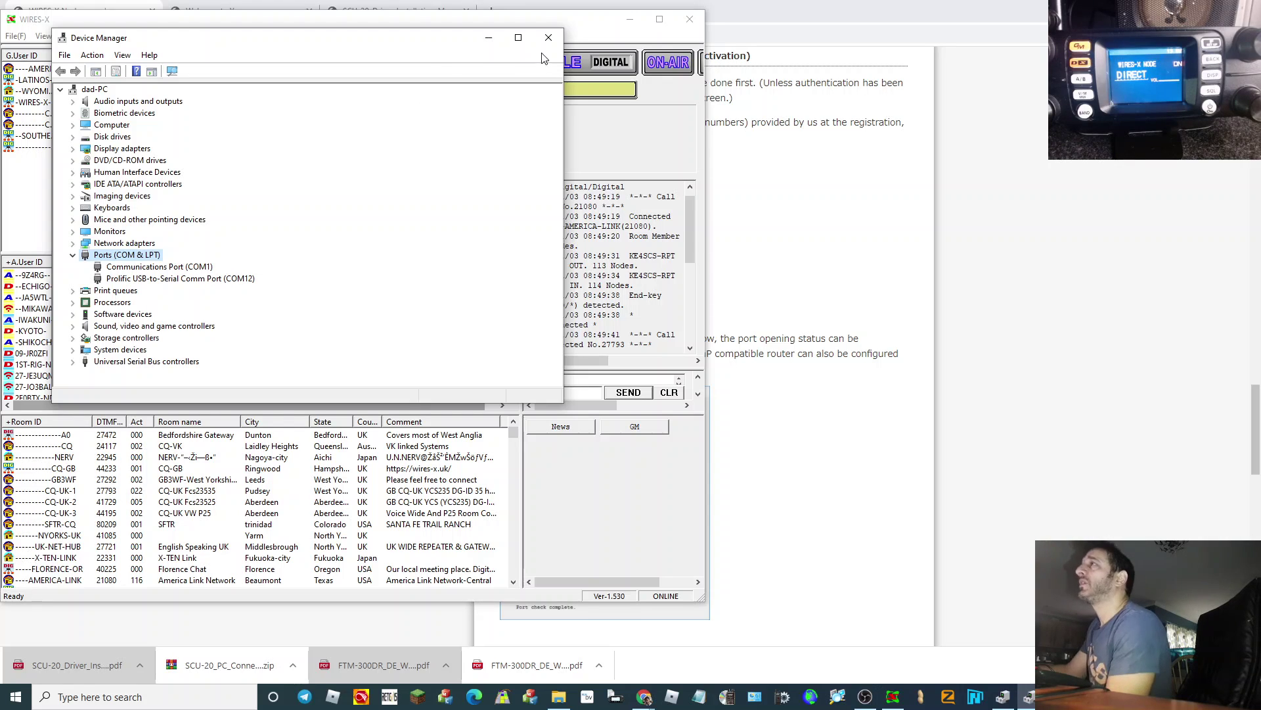
left_click(488, 38)
Open the WIRES-X program's Settings dialog at the WIRES ID information page
left_click(107, 36)
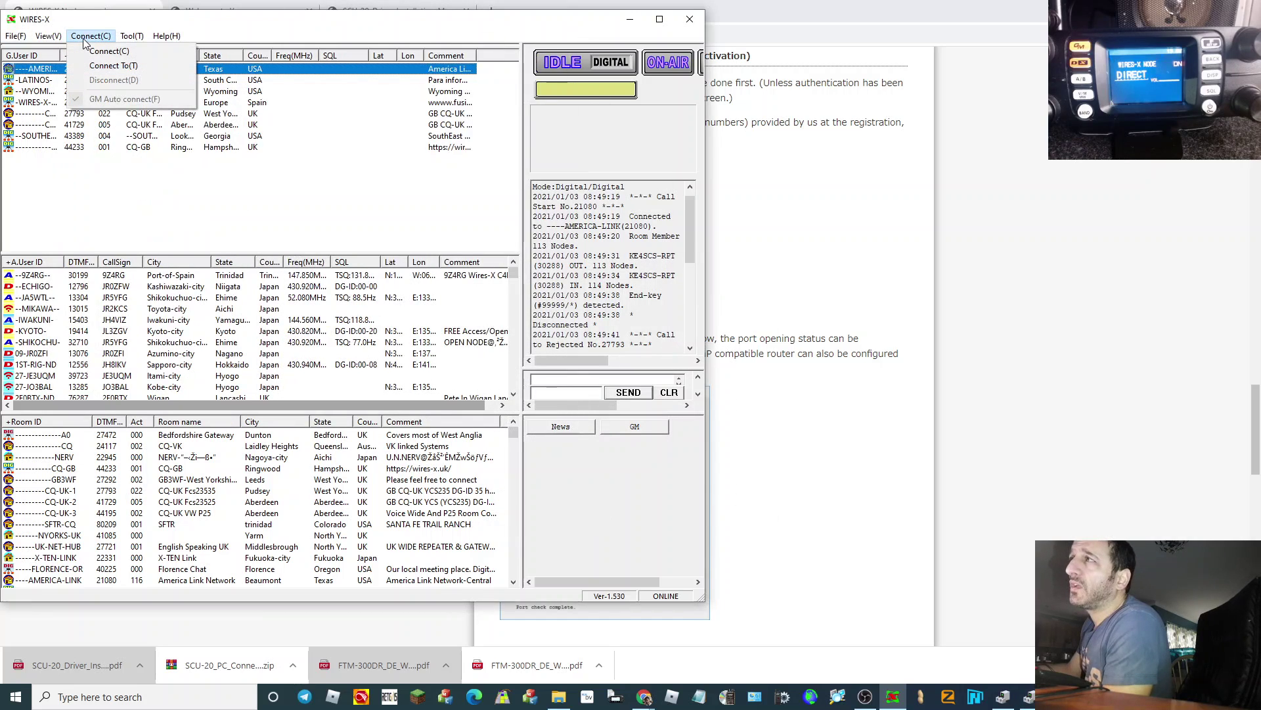
mouse_move(130, 41)
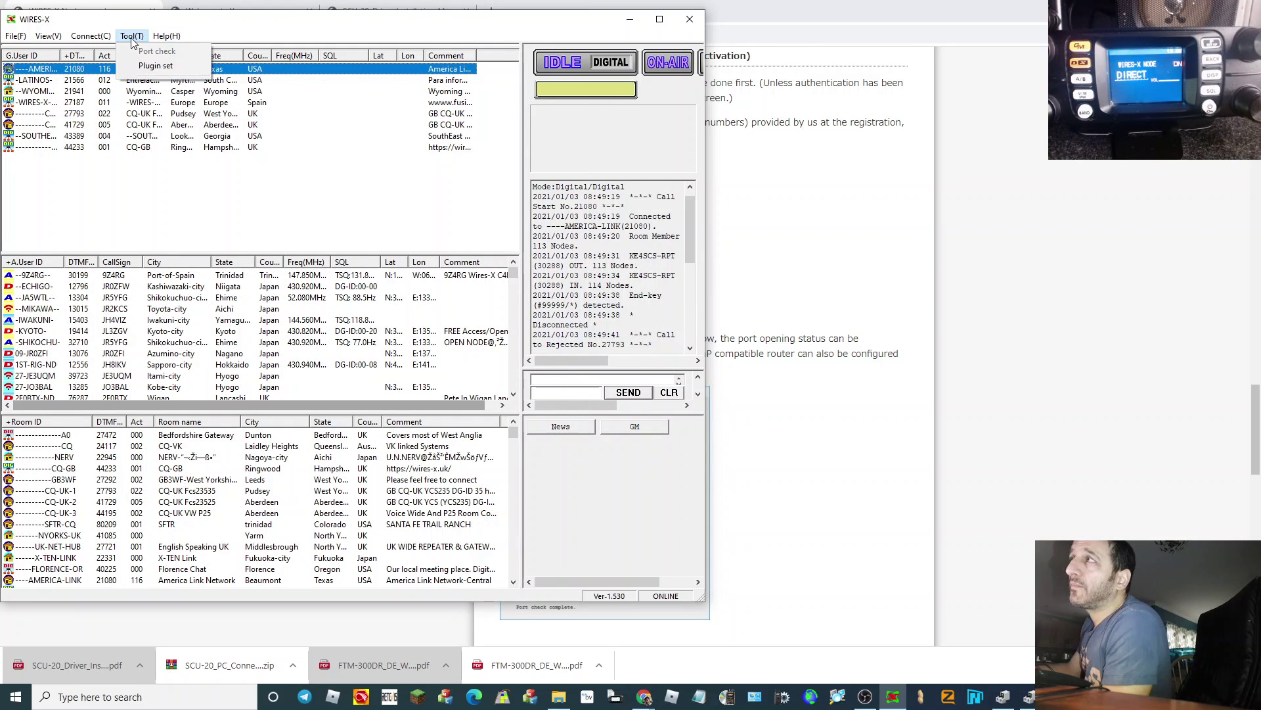
mouse_move(49, 37)
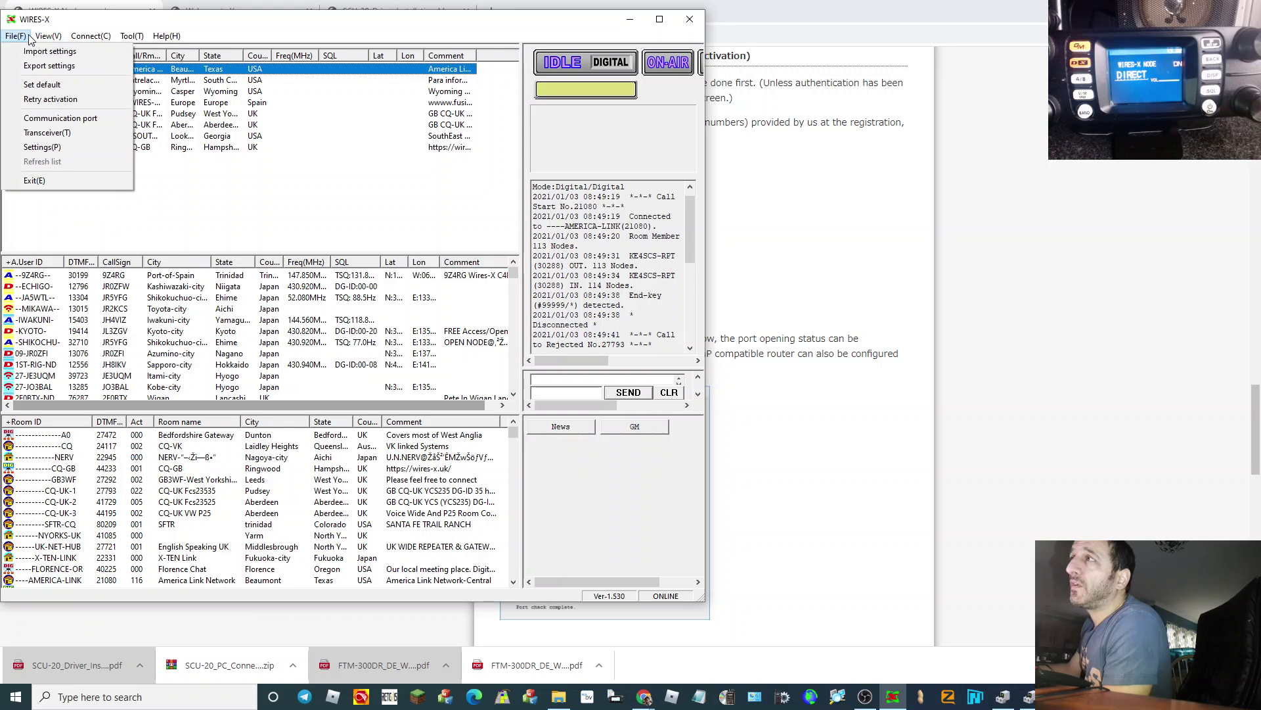
left_click(42, 148)
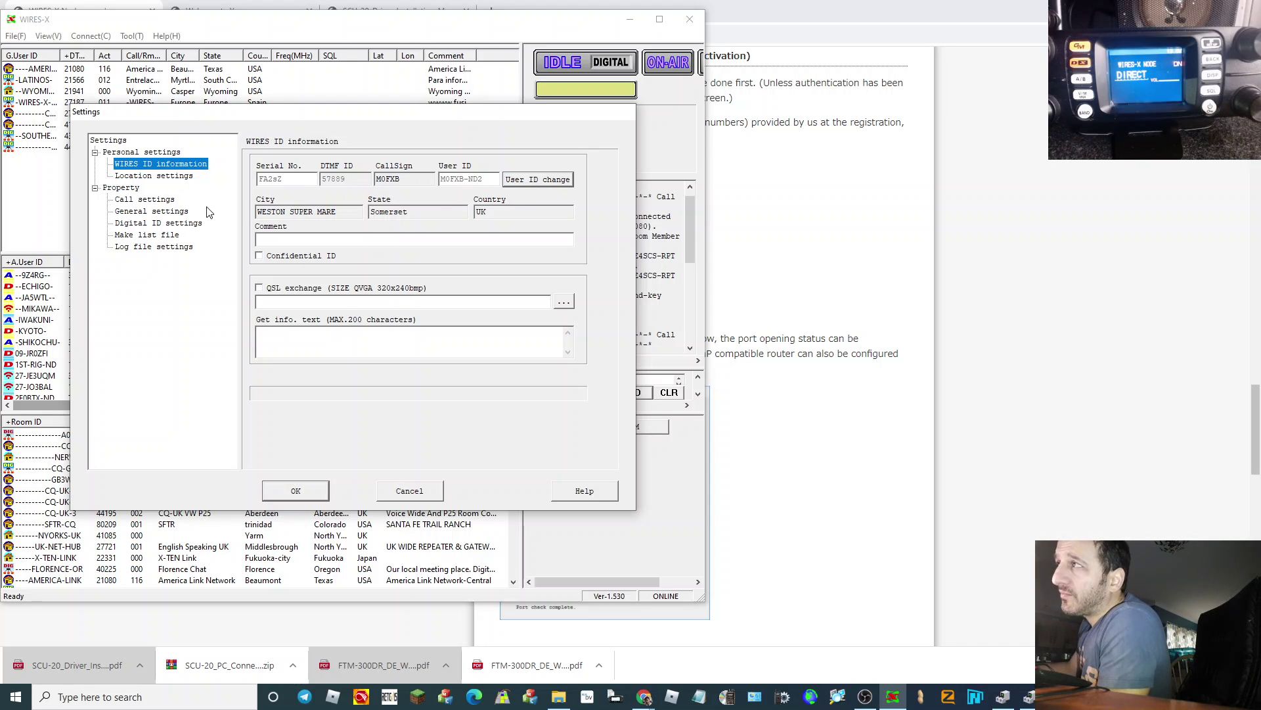
Review the Location, Call, General, Digital ID, Make list file and Log file settings pages, and close the Settings dialog with its values accepted
left_click(140, 176)
left_click(140, 199)
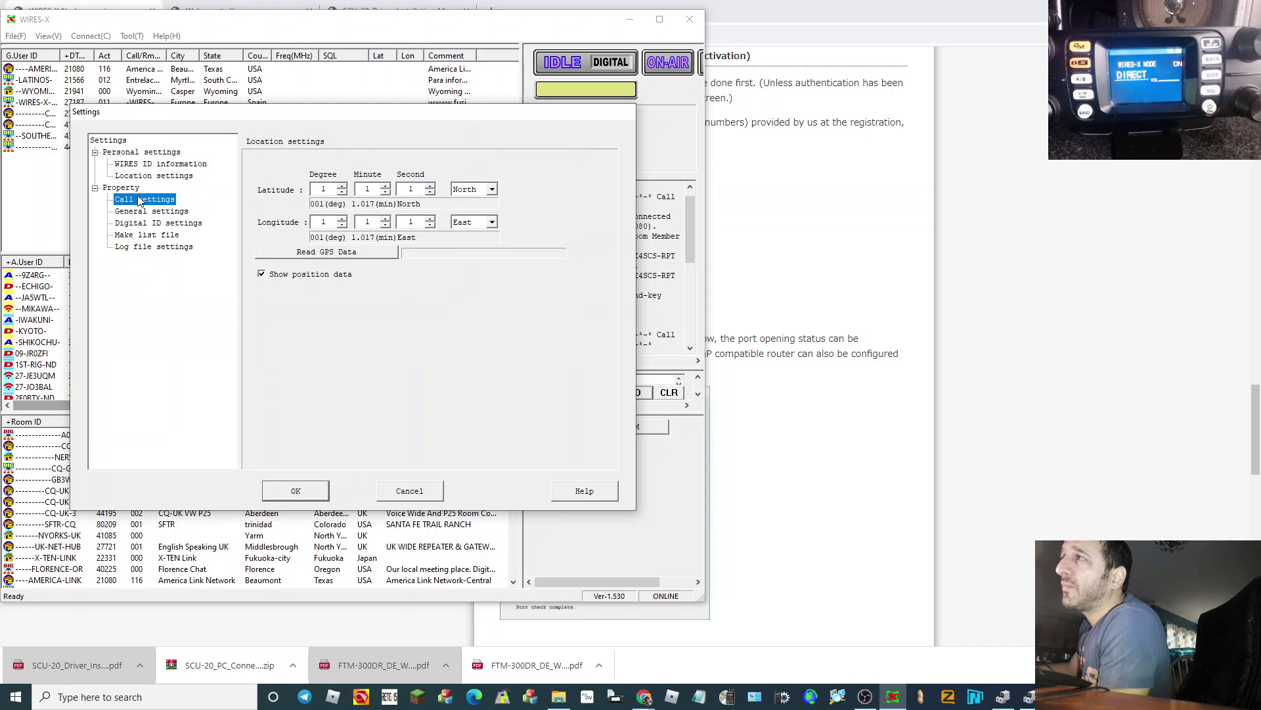
left_click(139, 211)
left_click(139, 223)
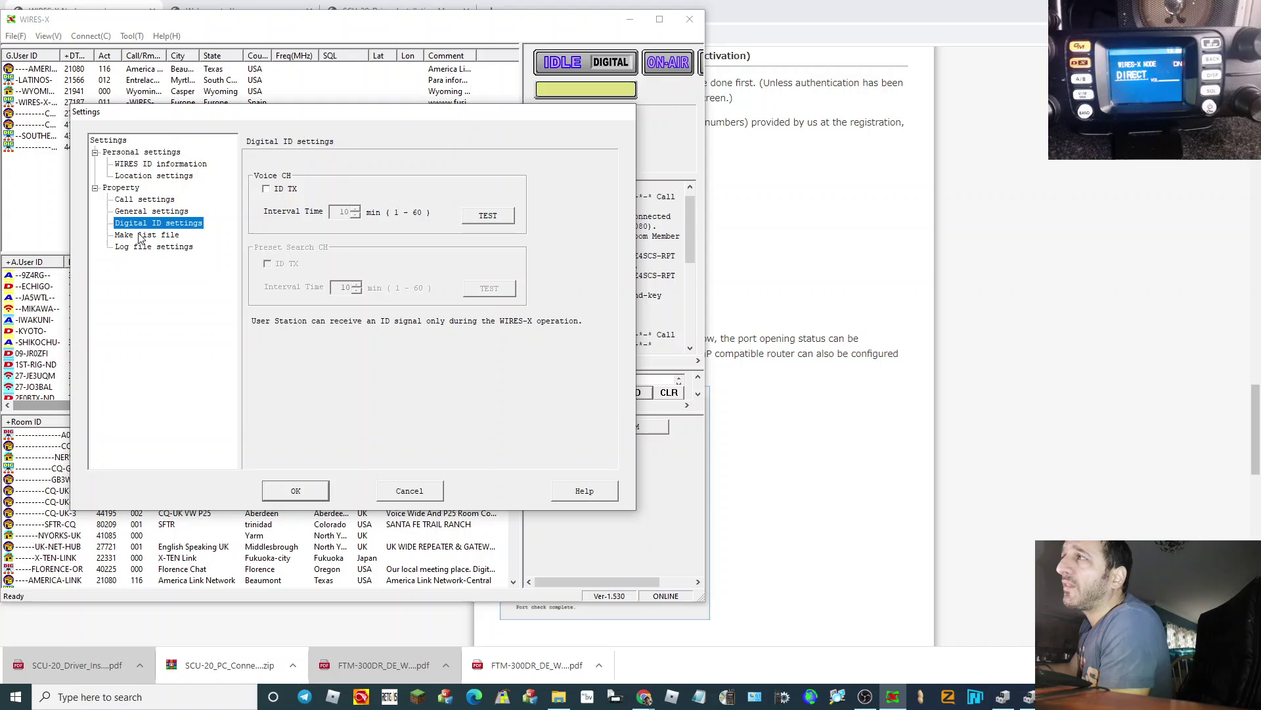
left_click(140, 234)
left_click(139, 248)
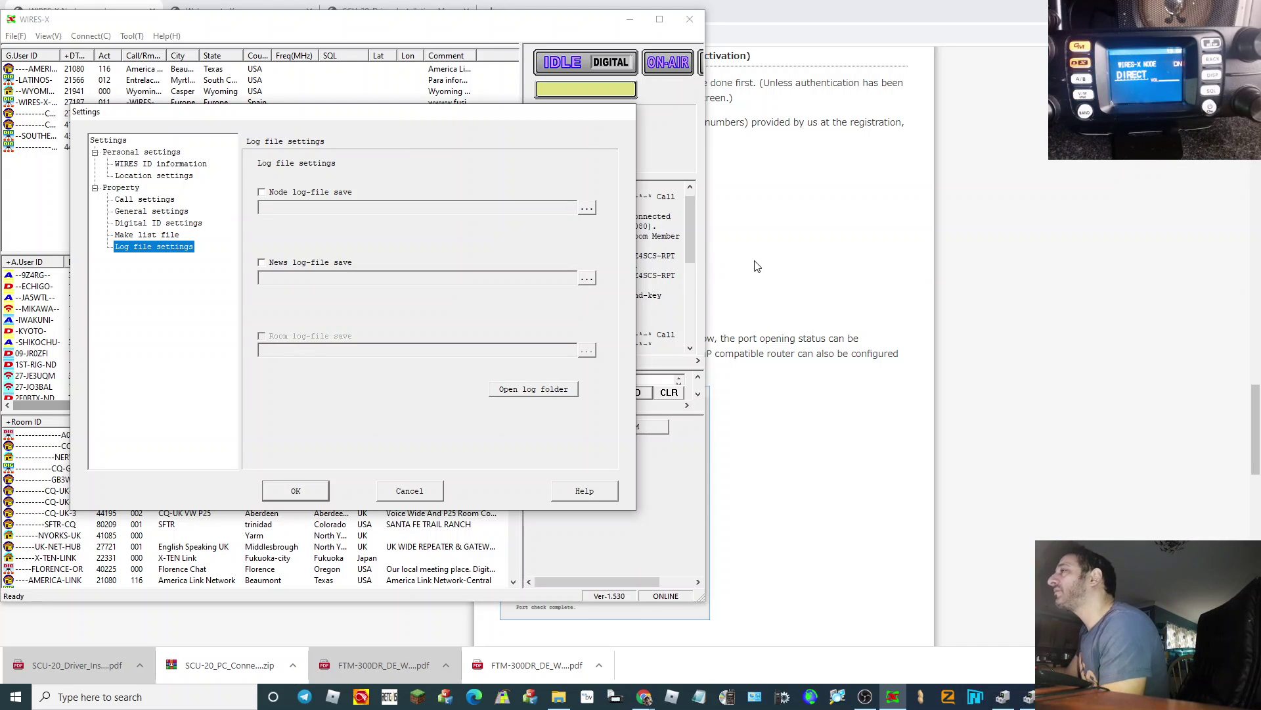
left_click(295, 491)
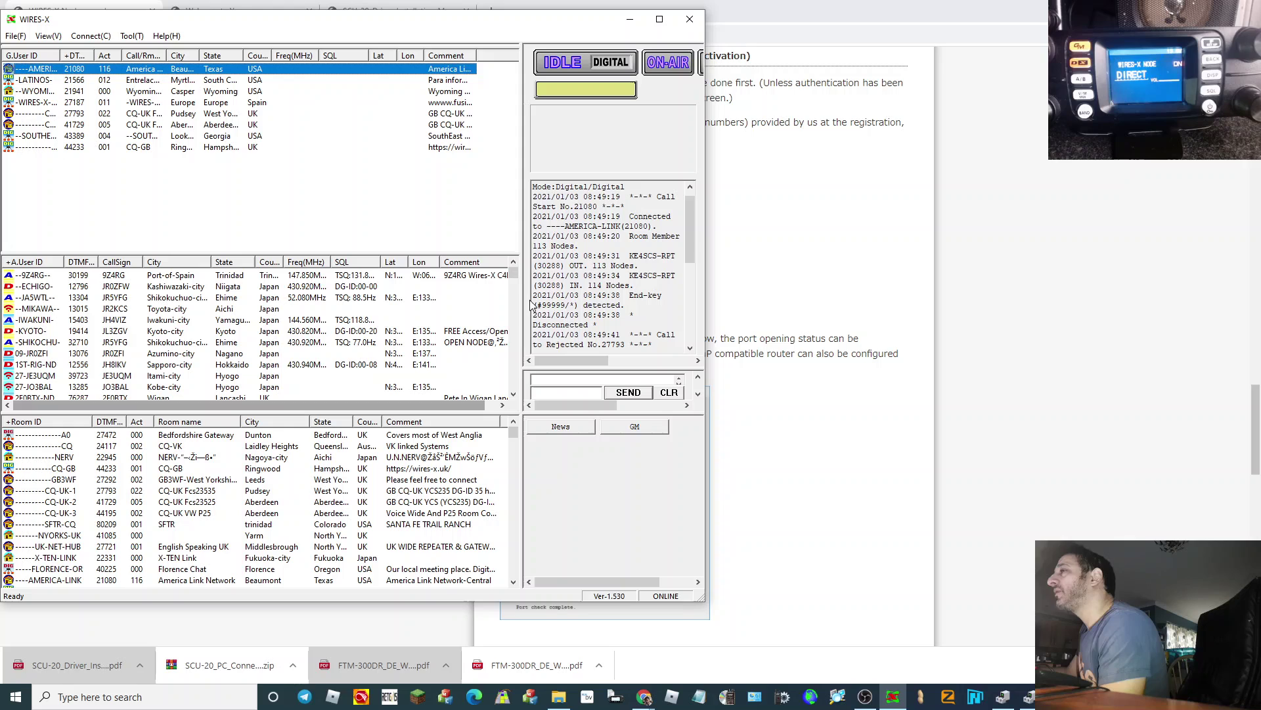
Switch to the browser and examine the node owner's page on port checking, initial software setup, transceiver setup and starting node operation
left_click(808, 196)
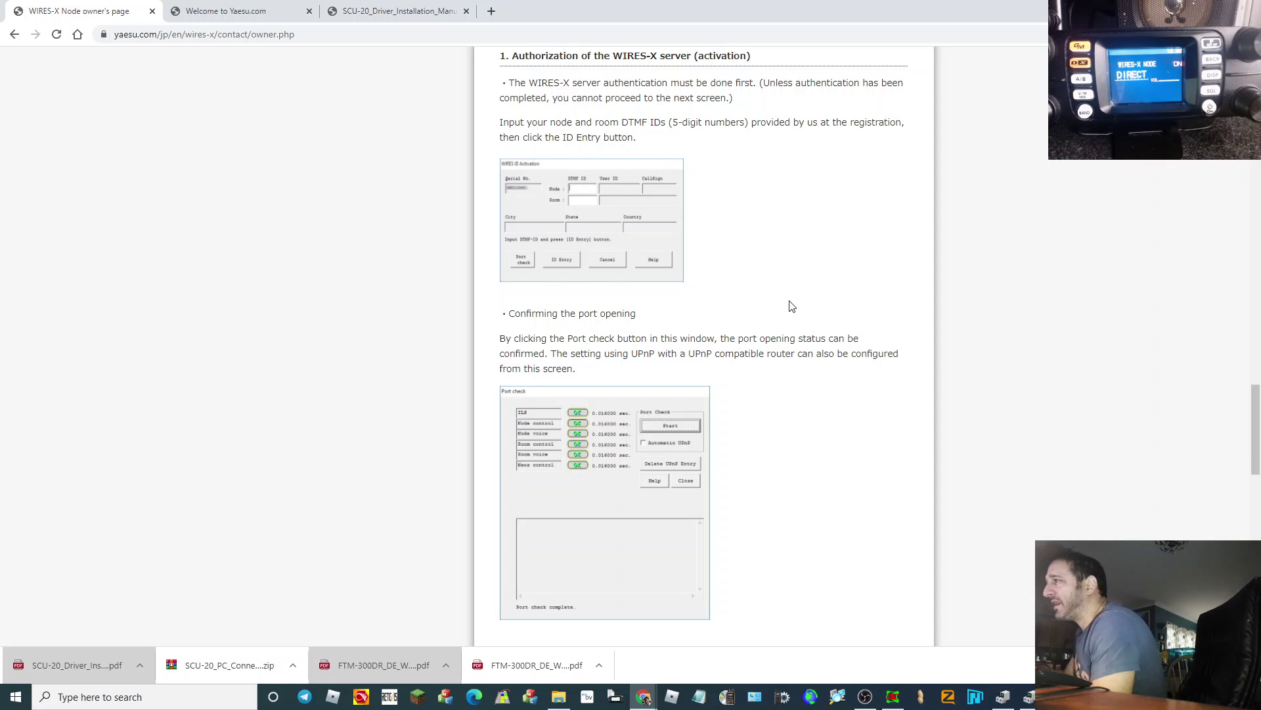
scroll(791, 306, "down", 15)
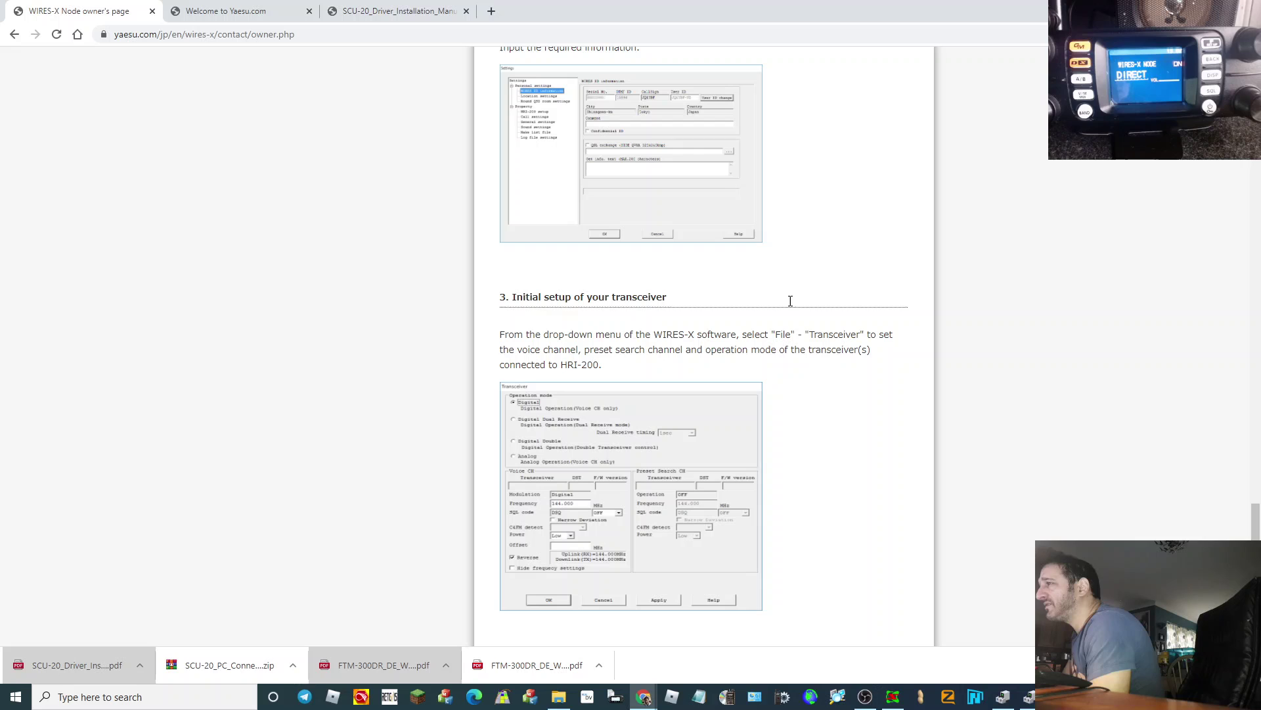
scroll(791, 307, "down", 3)
scroll(791, 306, "up", 5)
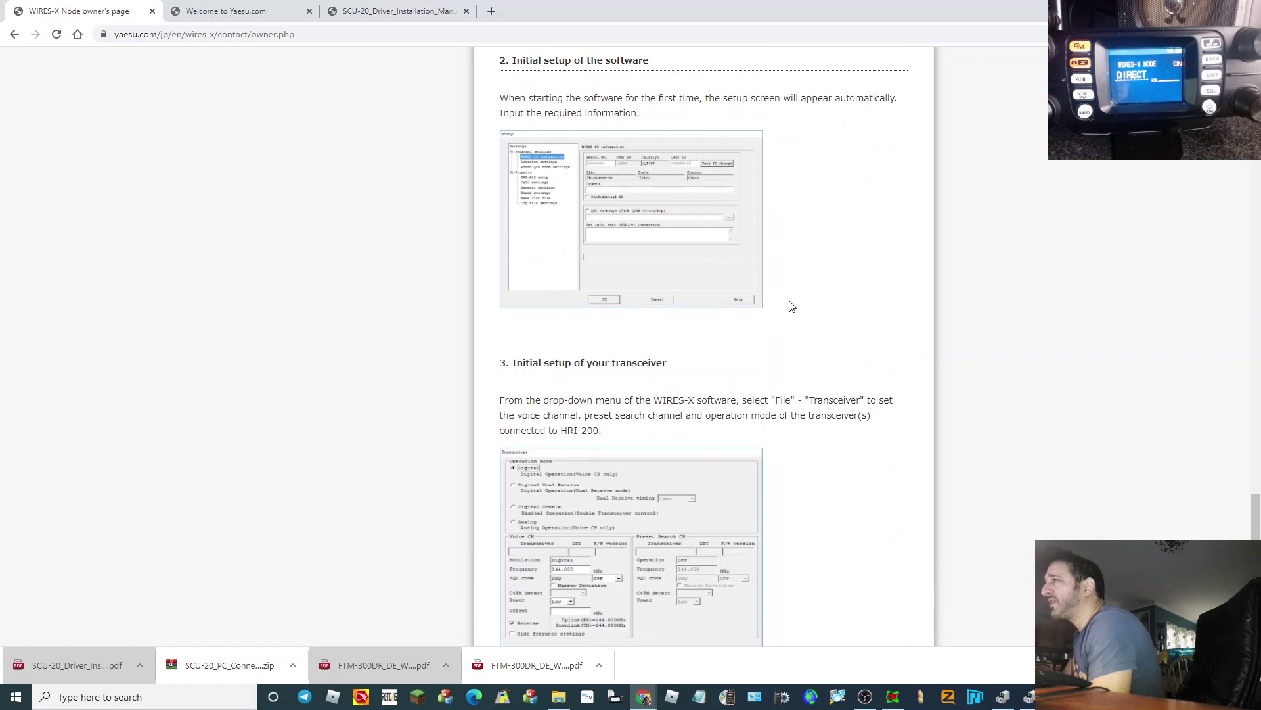
scroll(791, 306, "up", 11)
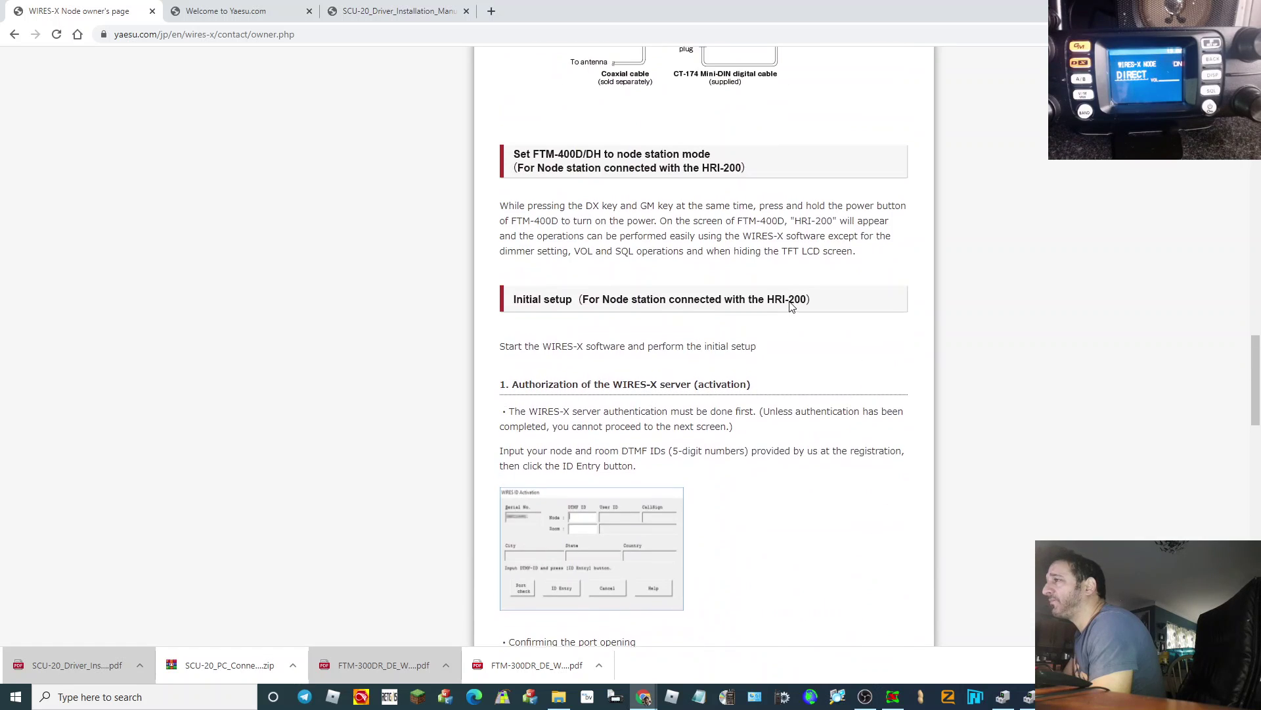
scroll(791, 307, "down", 3)
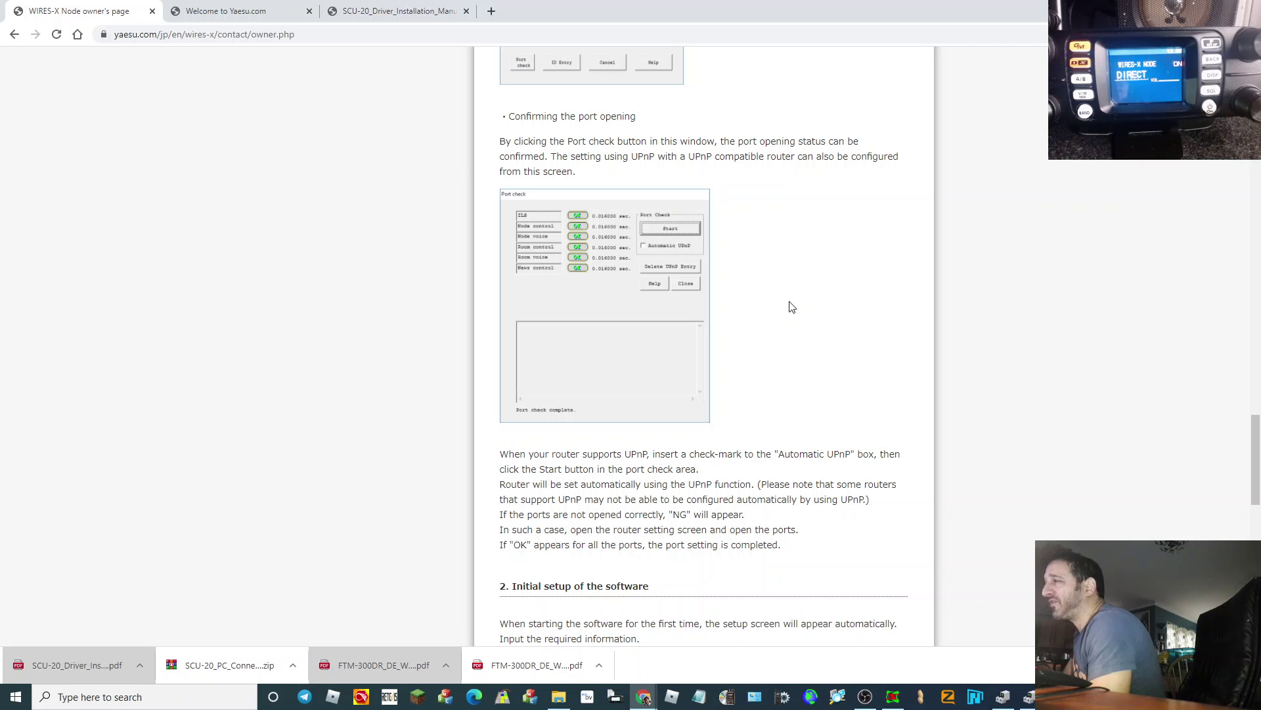
scroll(791, 306, "down", 5)
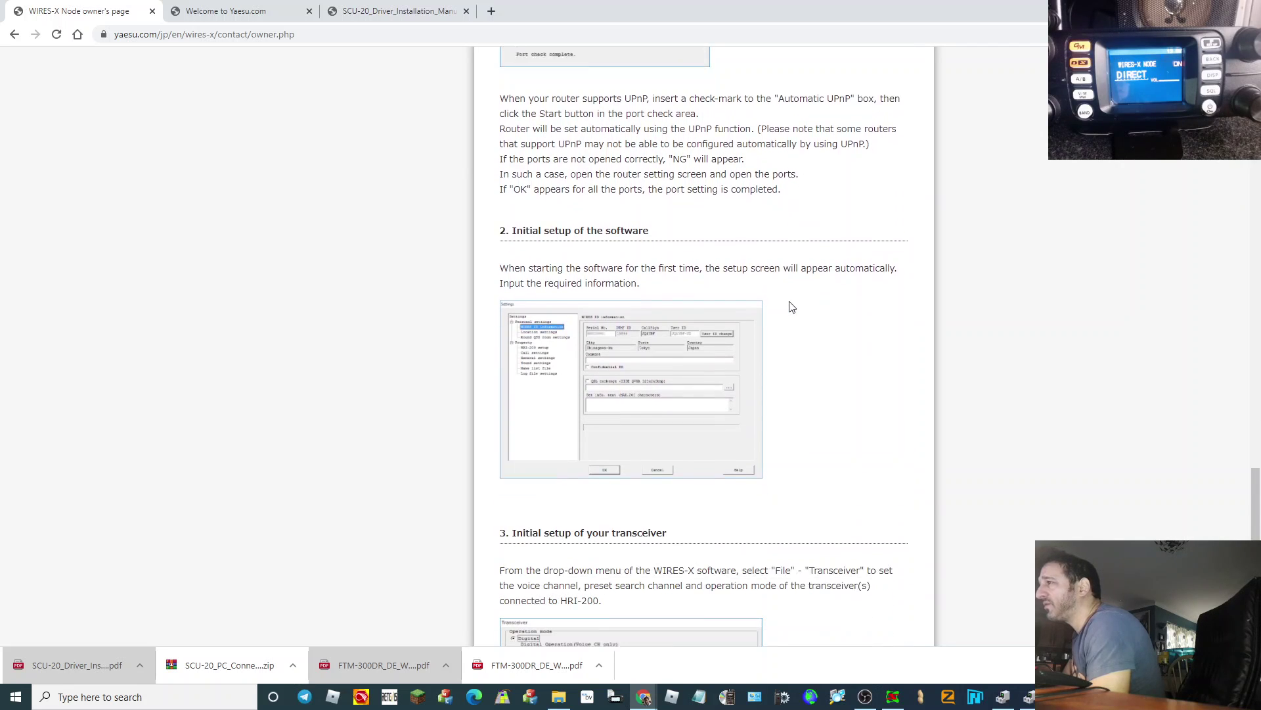
scroll(791, 306, "down", 1)
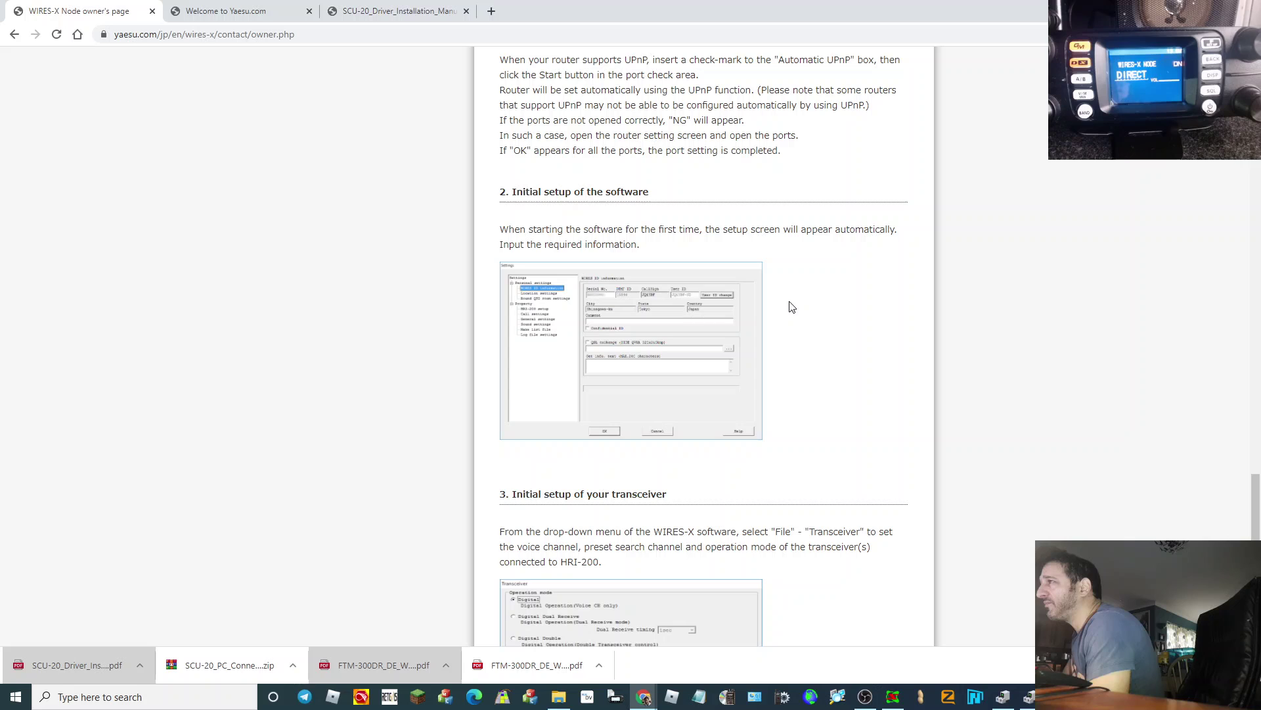
scroll(791, 306, "down", 5)
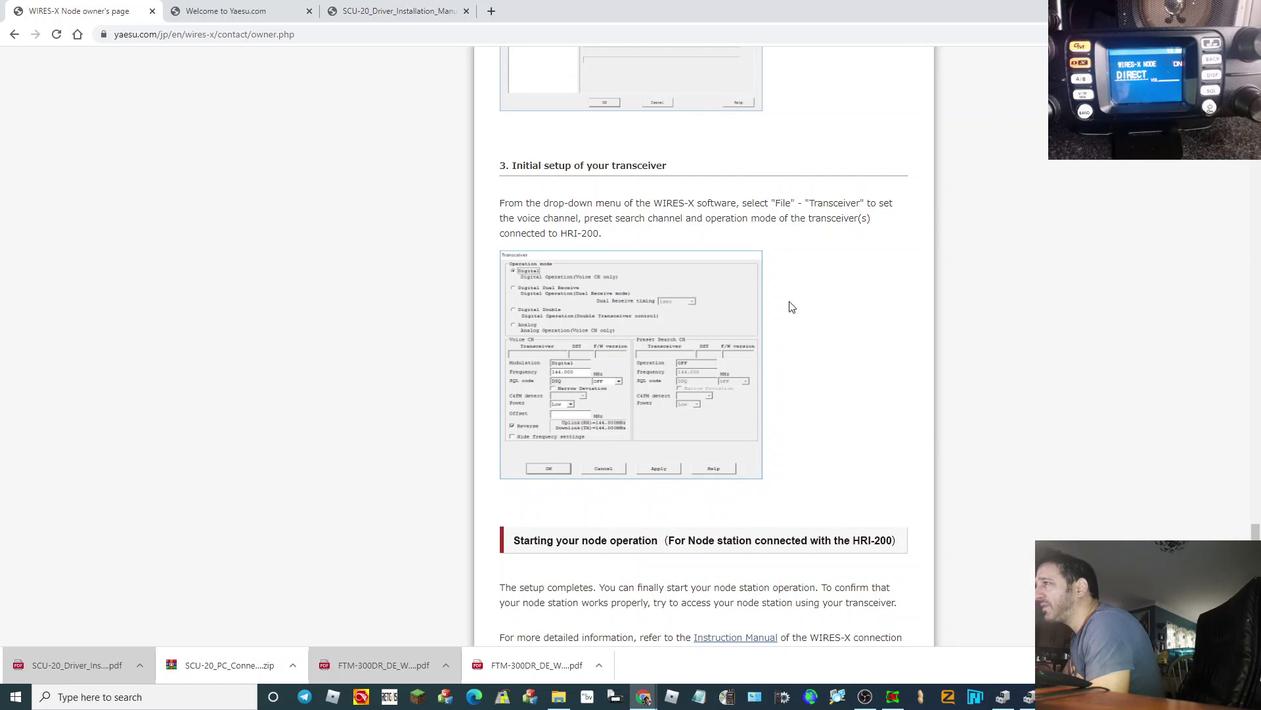
scroll(791, 306, "down", 2)
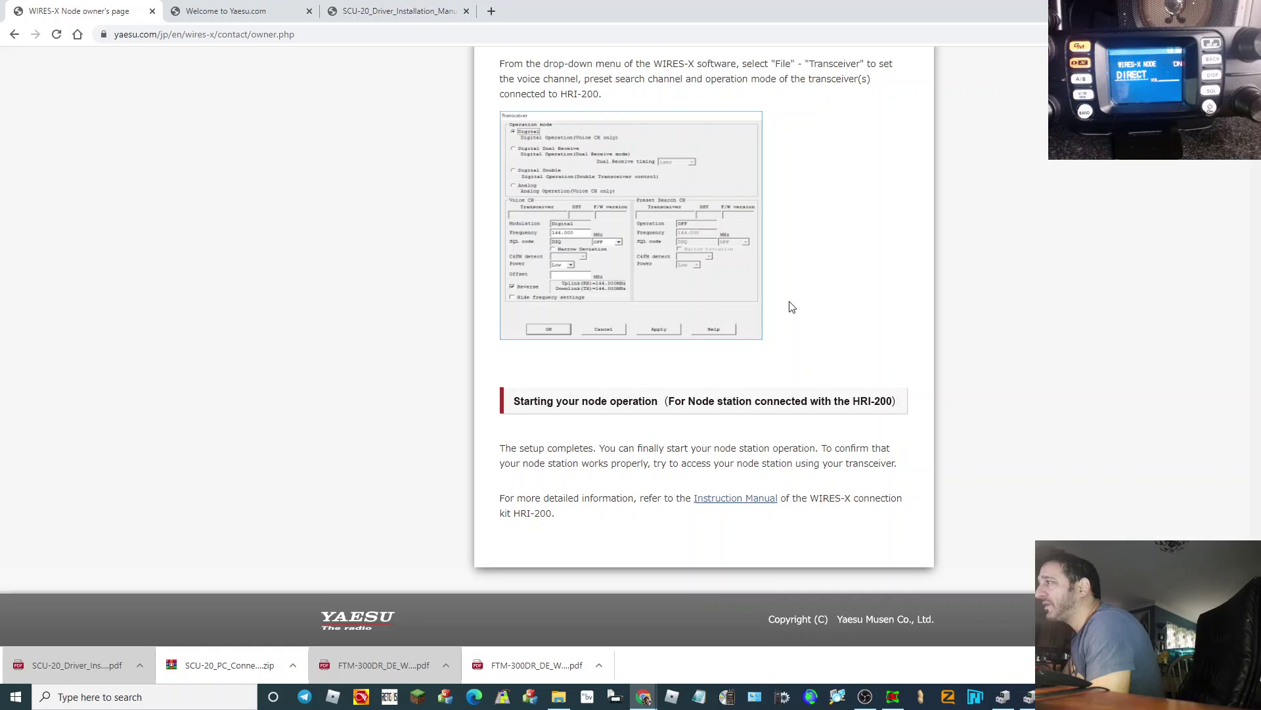
scroll(791, 306, "up", 5)
scroll(791, 306, "up", 19)
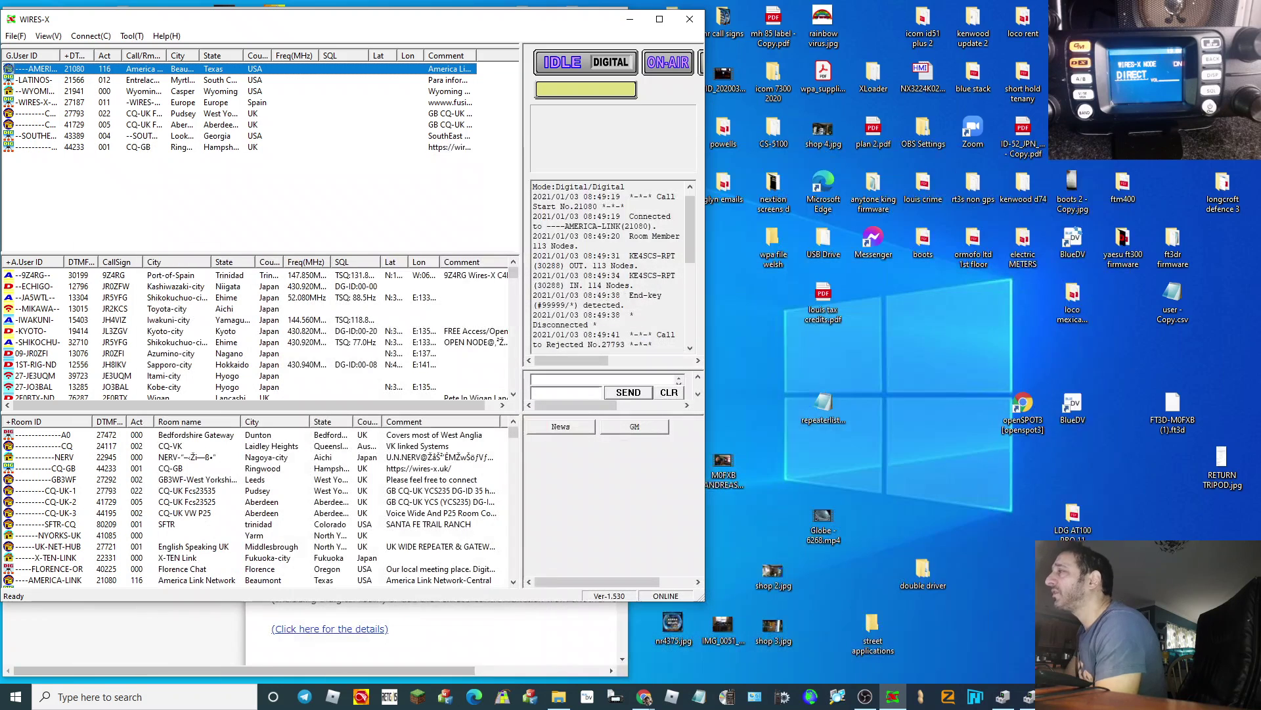
Maximize the WIRES-X program window, and connect to the GB3WF West Yorkshire room and disconnect from it again
left_click(659, 19)
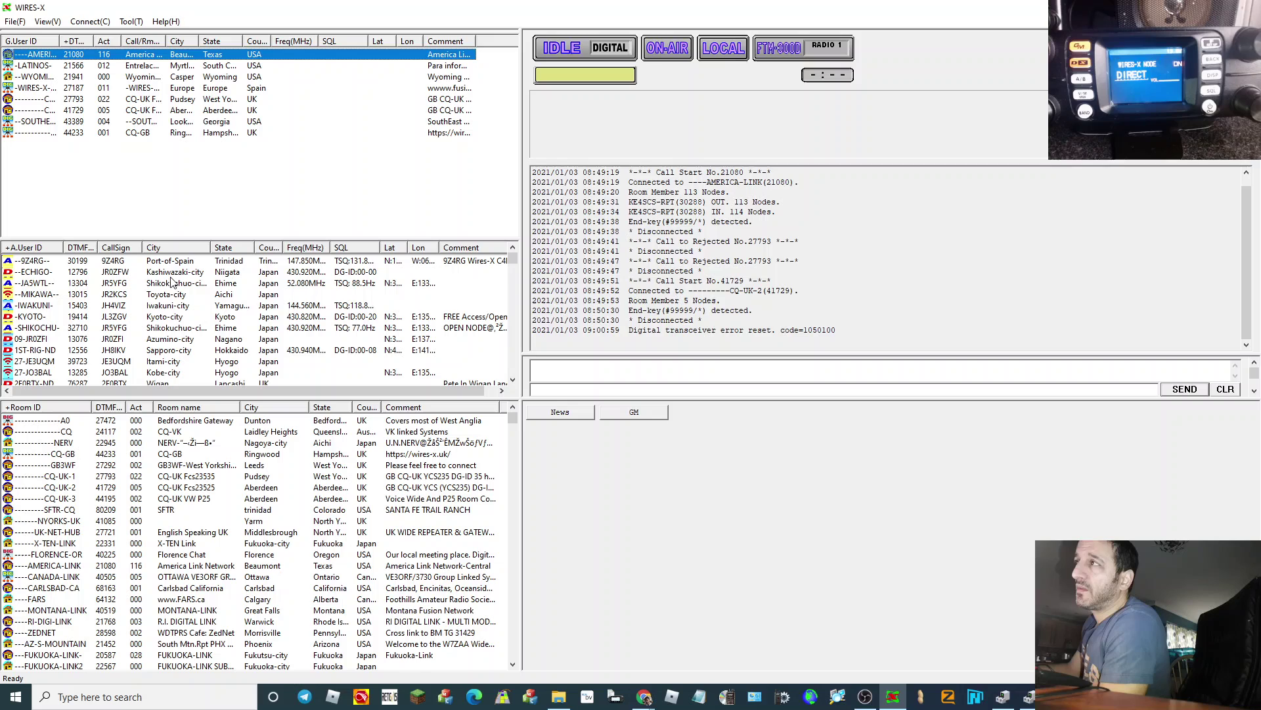
left_click(179, 467)
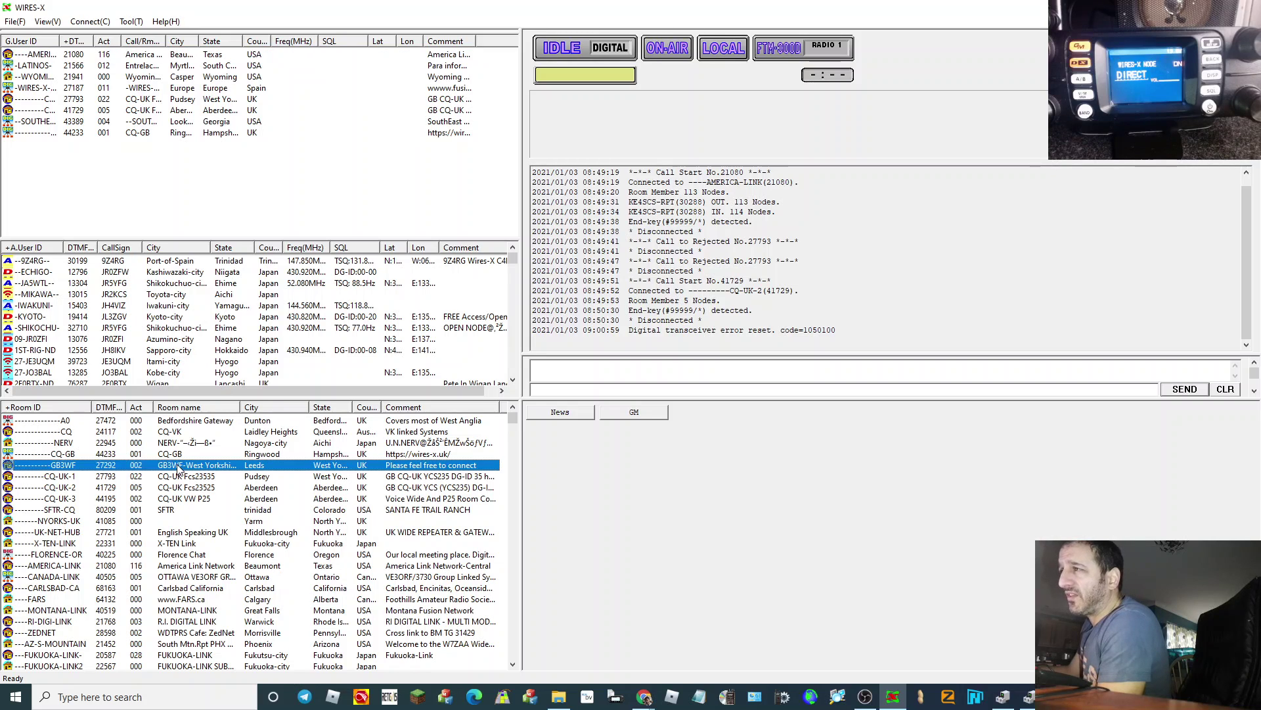
right_click(178, 467)
left_click(227, 471)
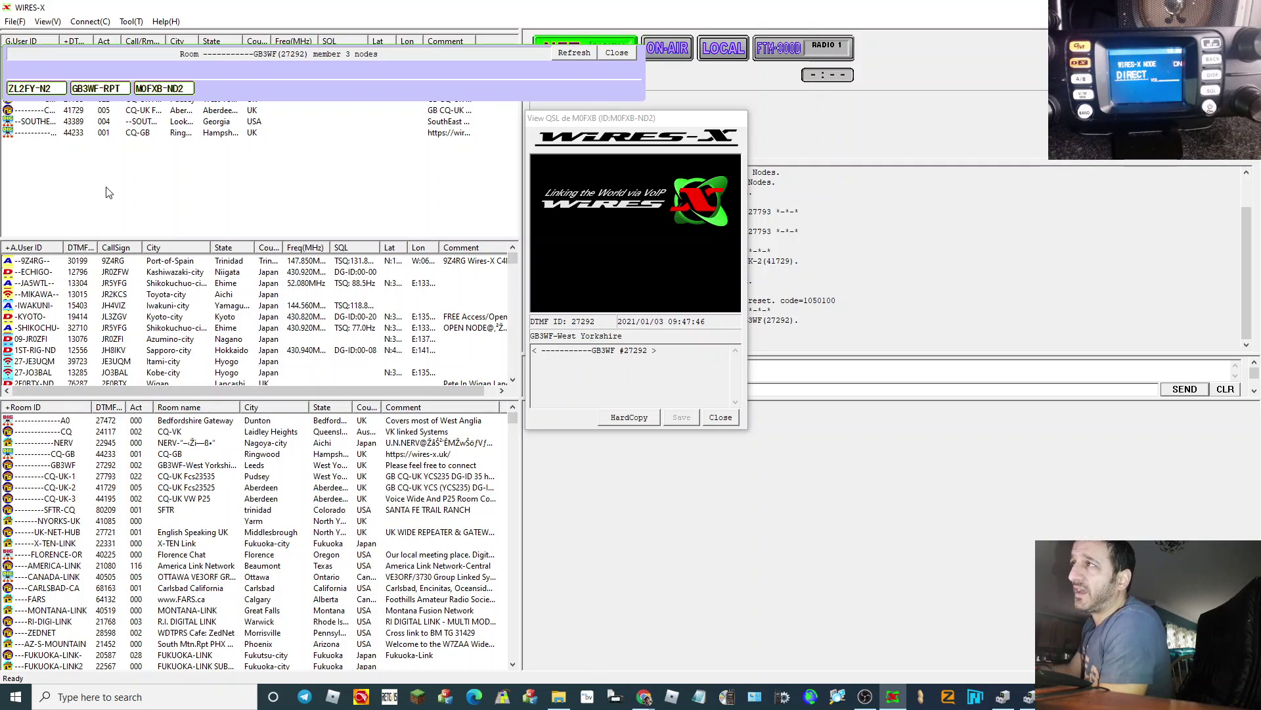
left_click(131, 22)
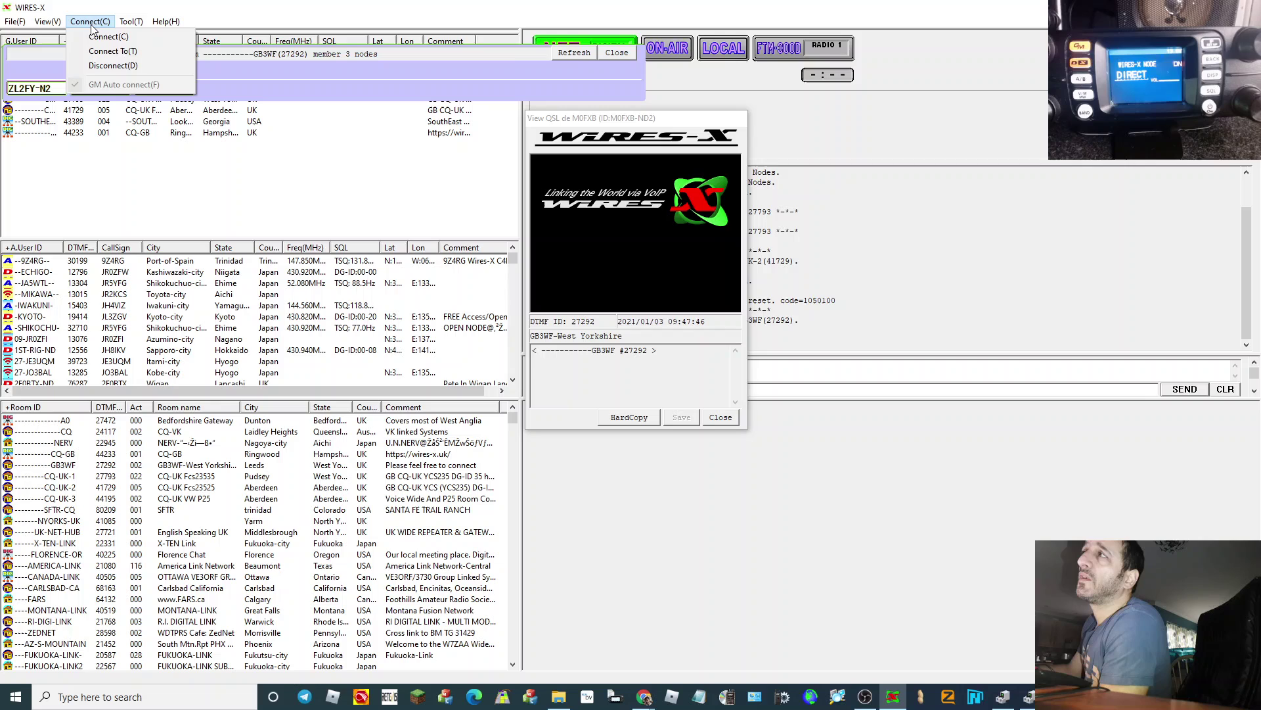
left_click(94, 65)
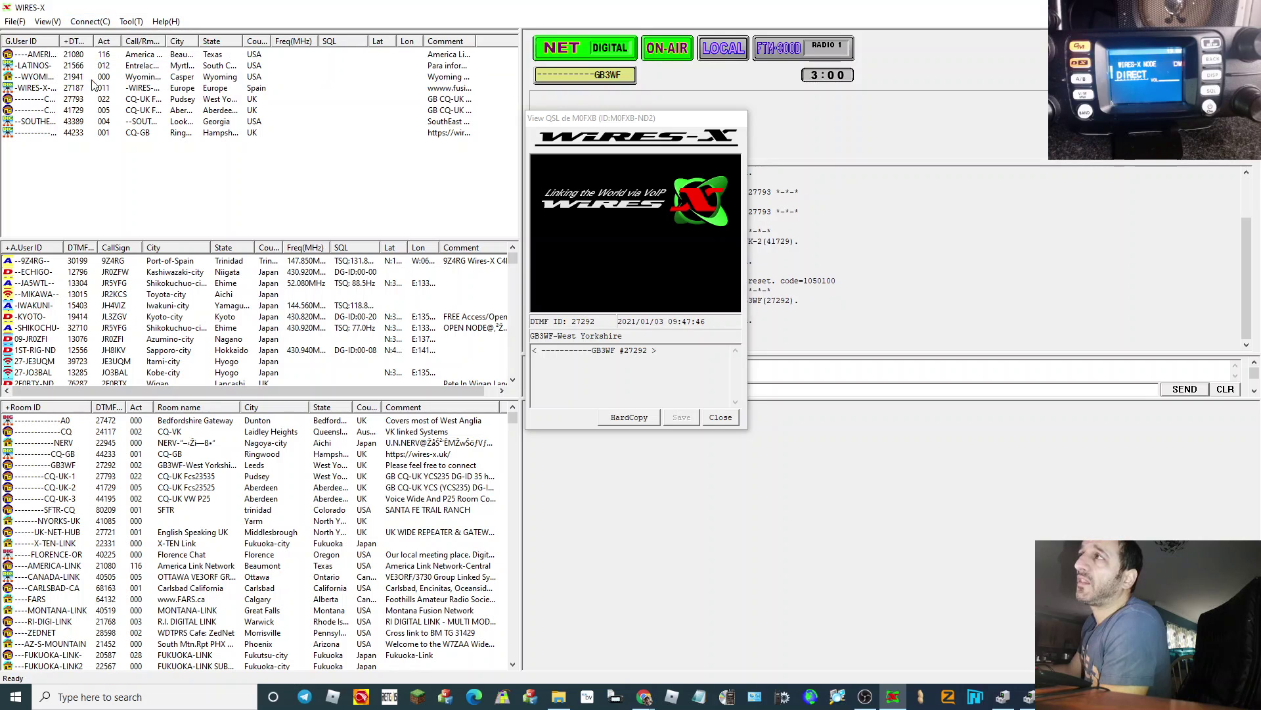
right_click(202, 466)
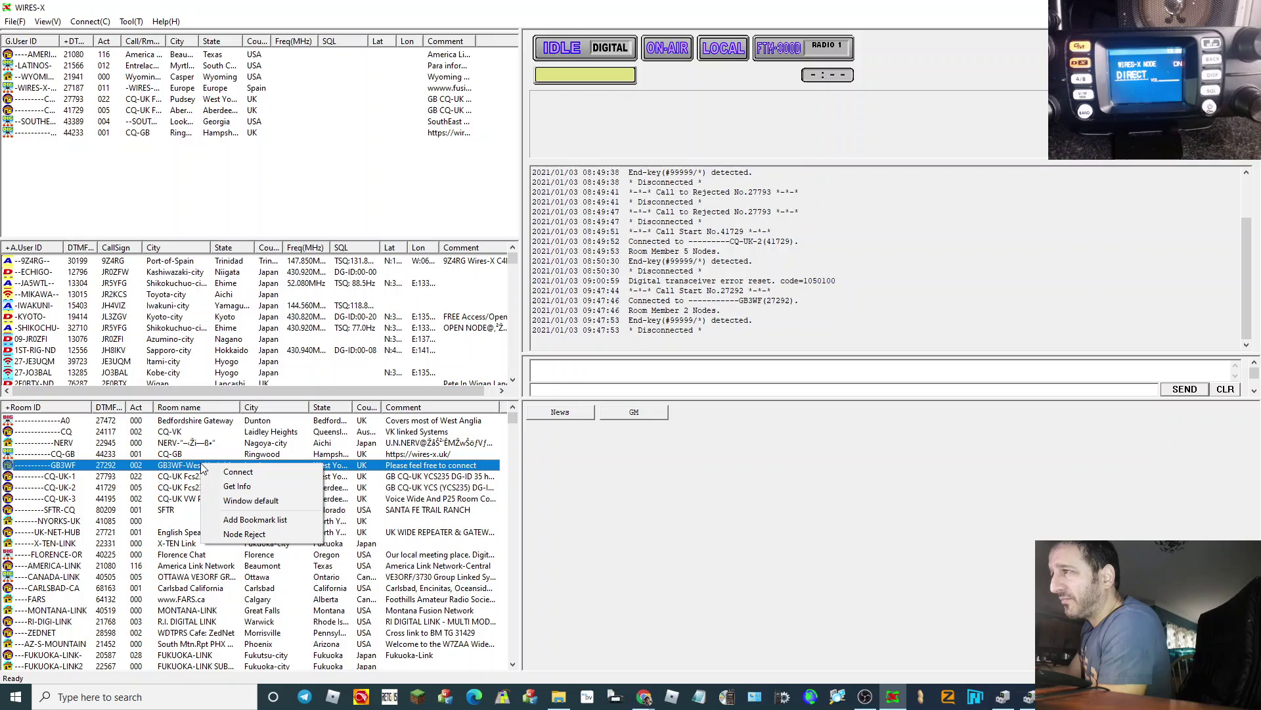
left_click(91, 57)
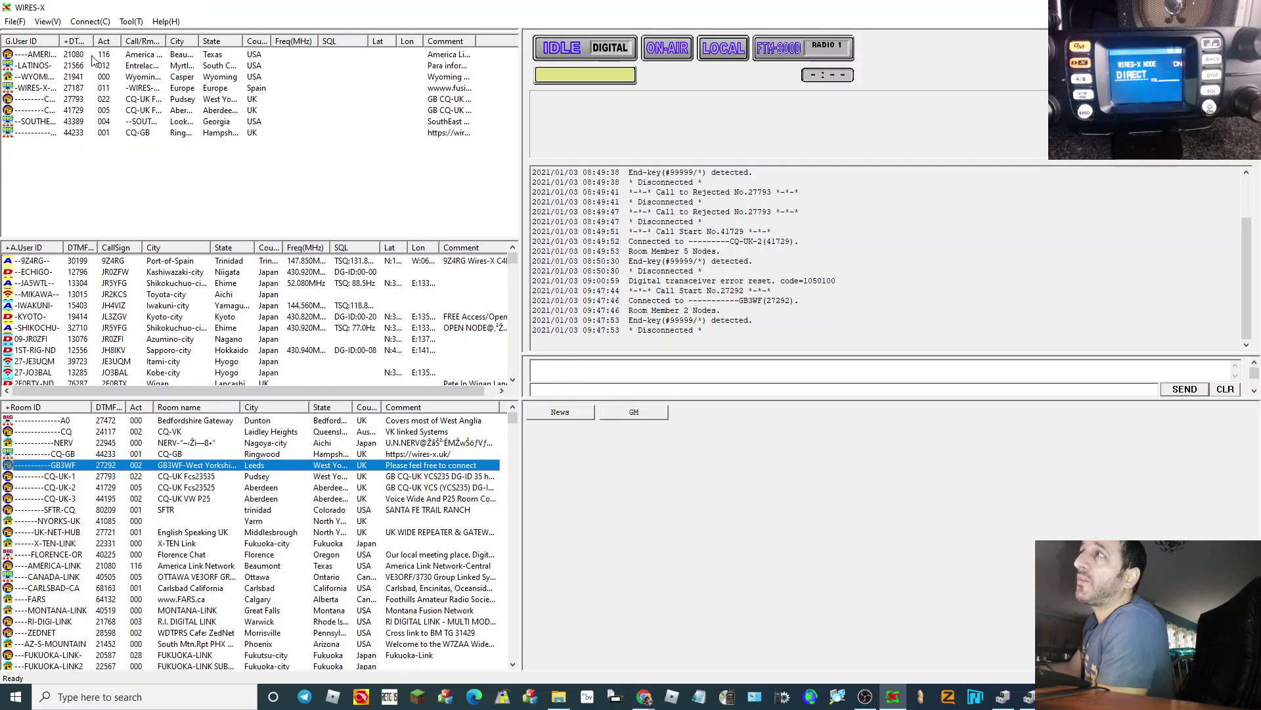
left_click(90, 56)
right_click(91, 57)
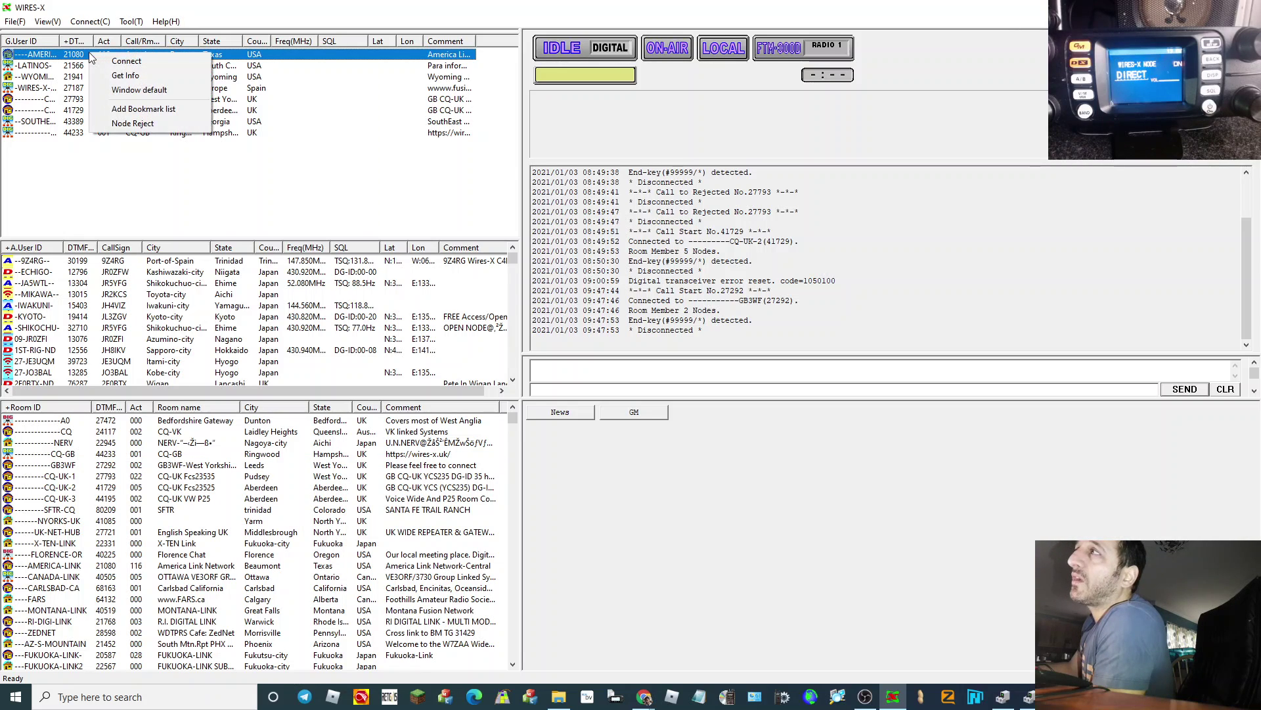
left_click(219, 183)
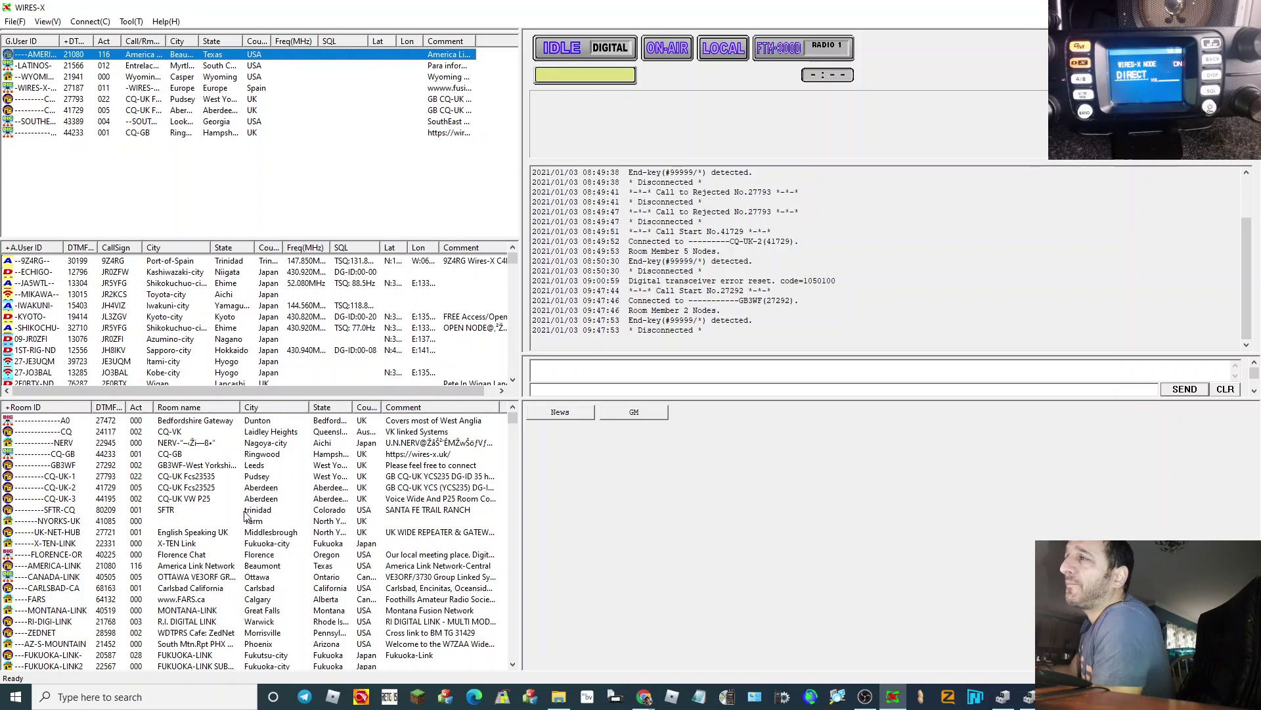
Connect the node to the CQ-GB room in the room list
left_click(180, 457)
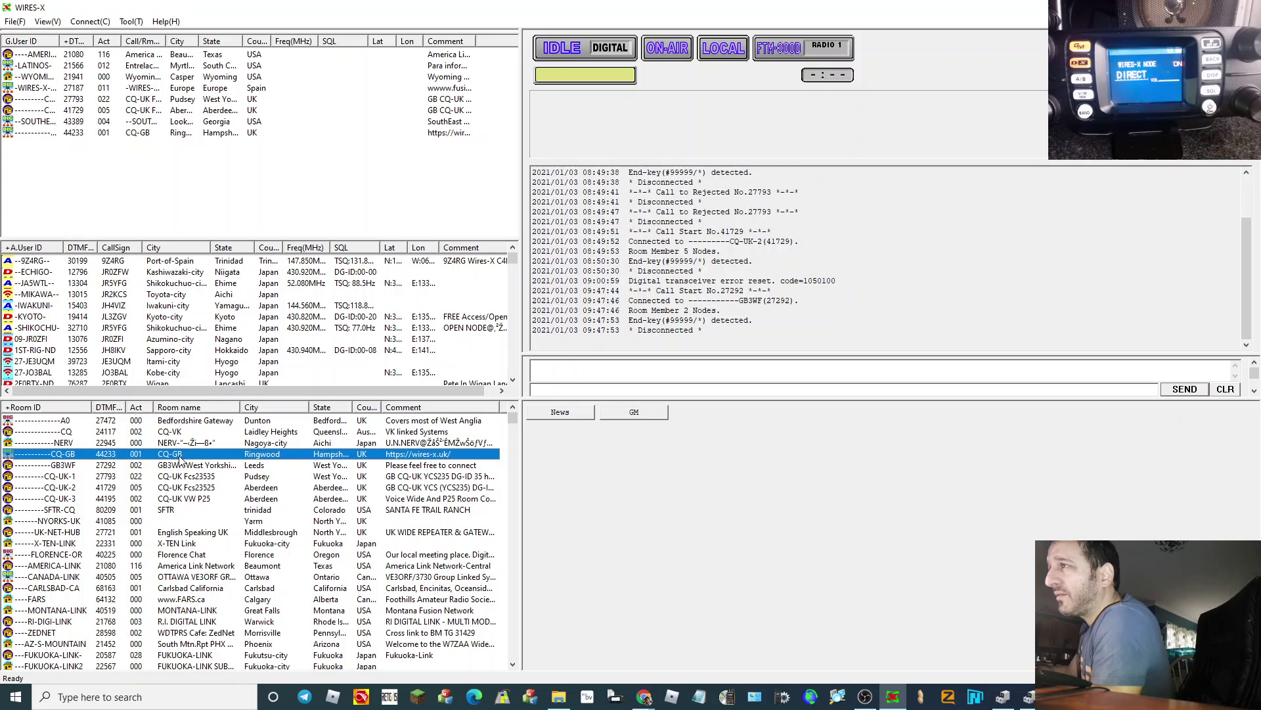
right_click(180, 456)
left_click(195, 465)
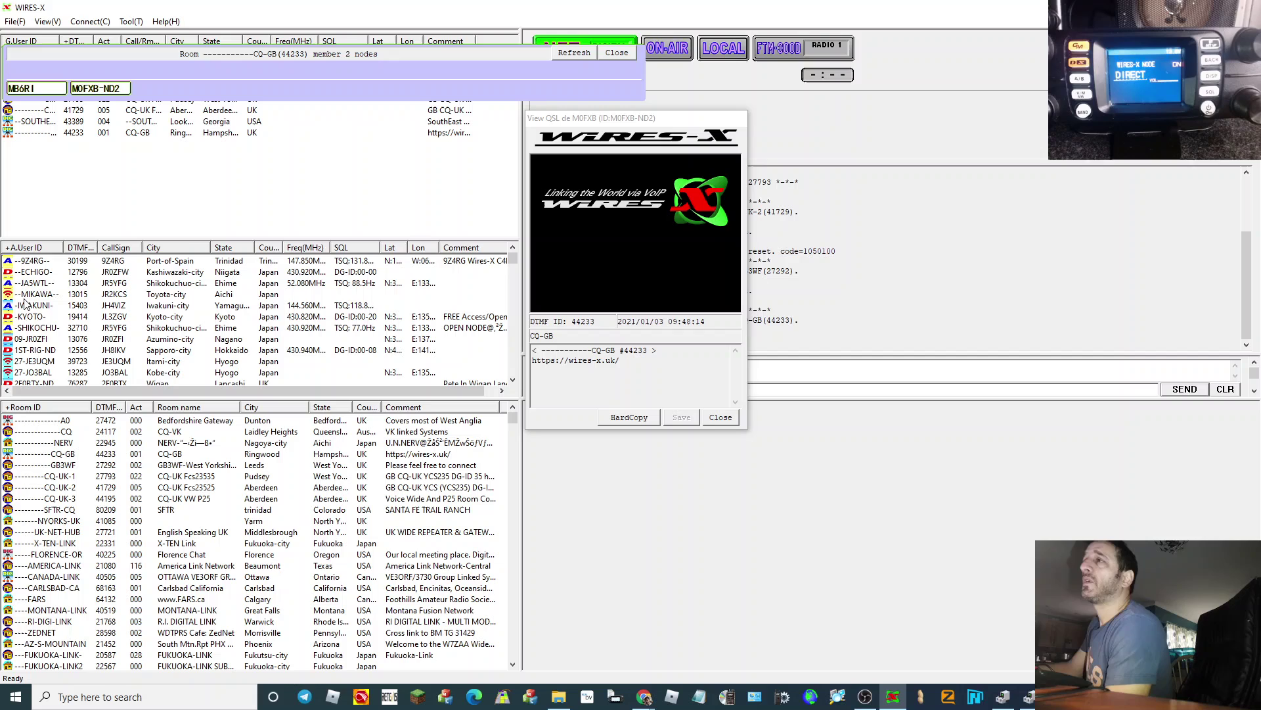
Disconnect from the CQ-GB room and connect to the AMERICA-LINK room from the bookmarked rooms
left_click(90, 22)
left_click(127, 65)
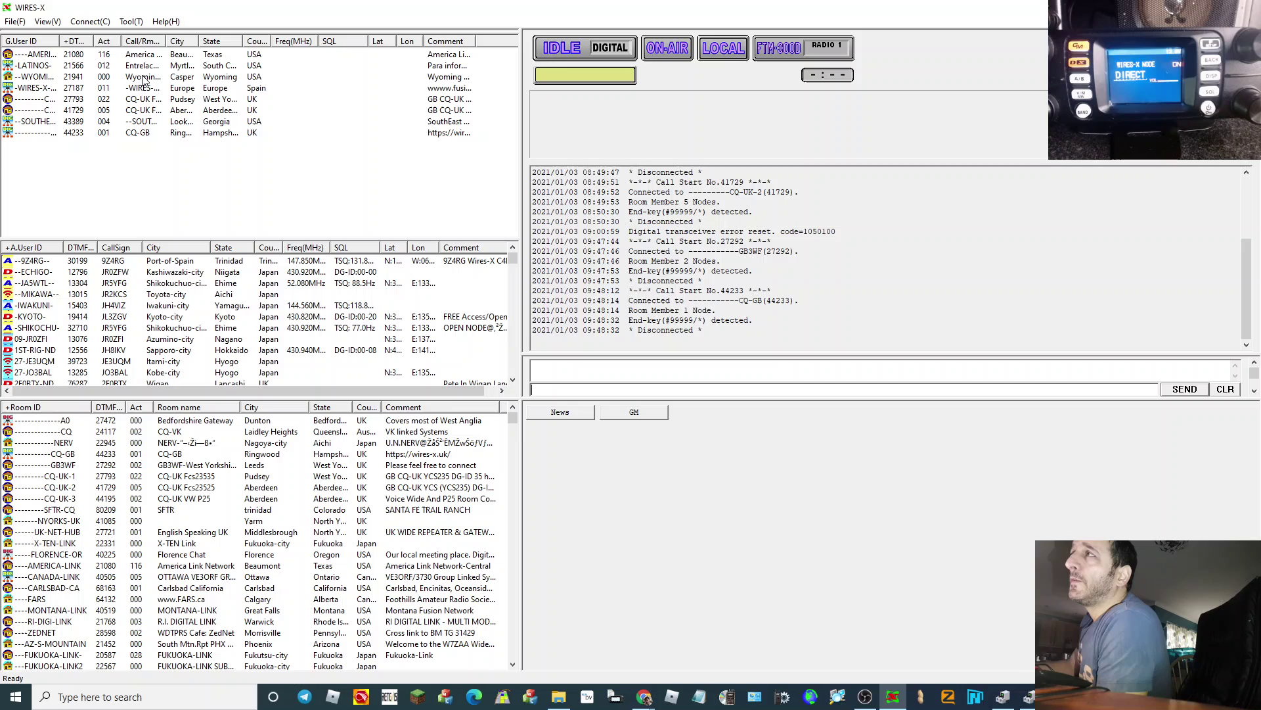
right_click(140, 56)
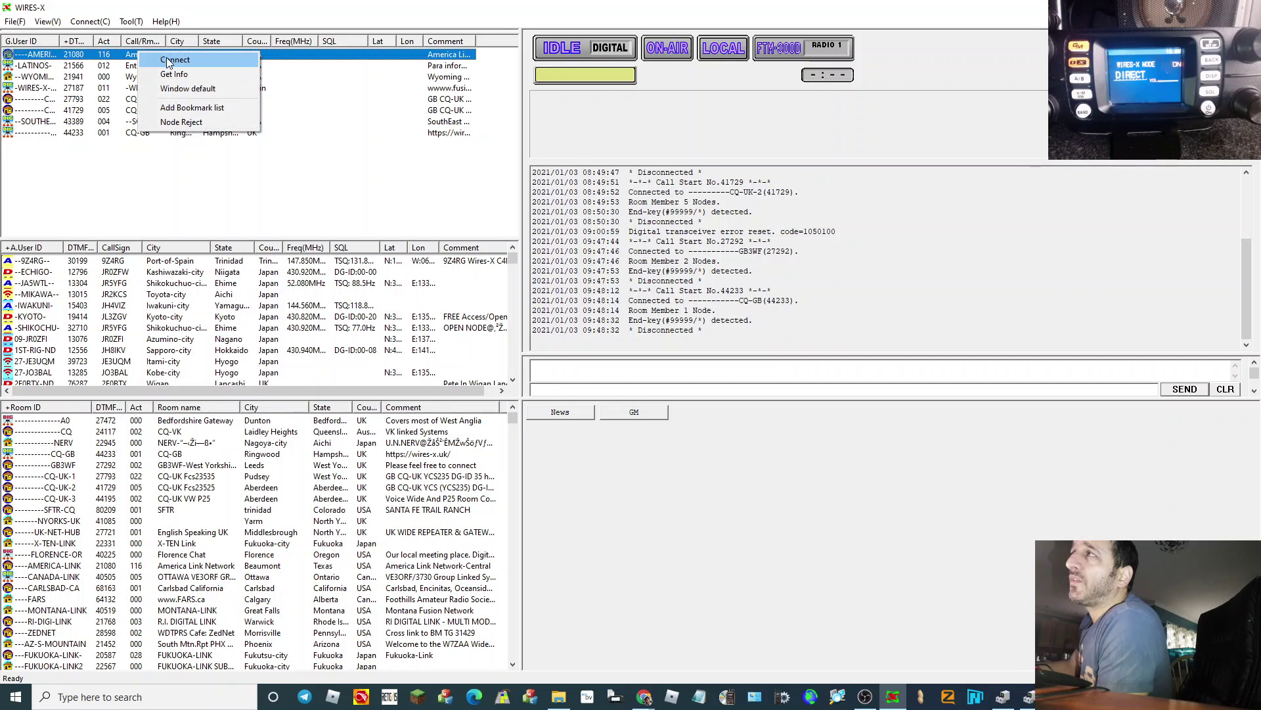
left_click(170, 60)
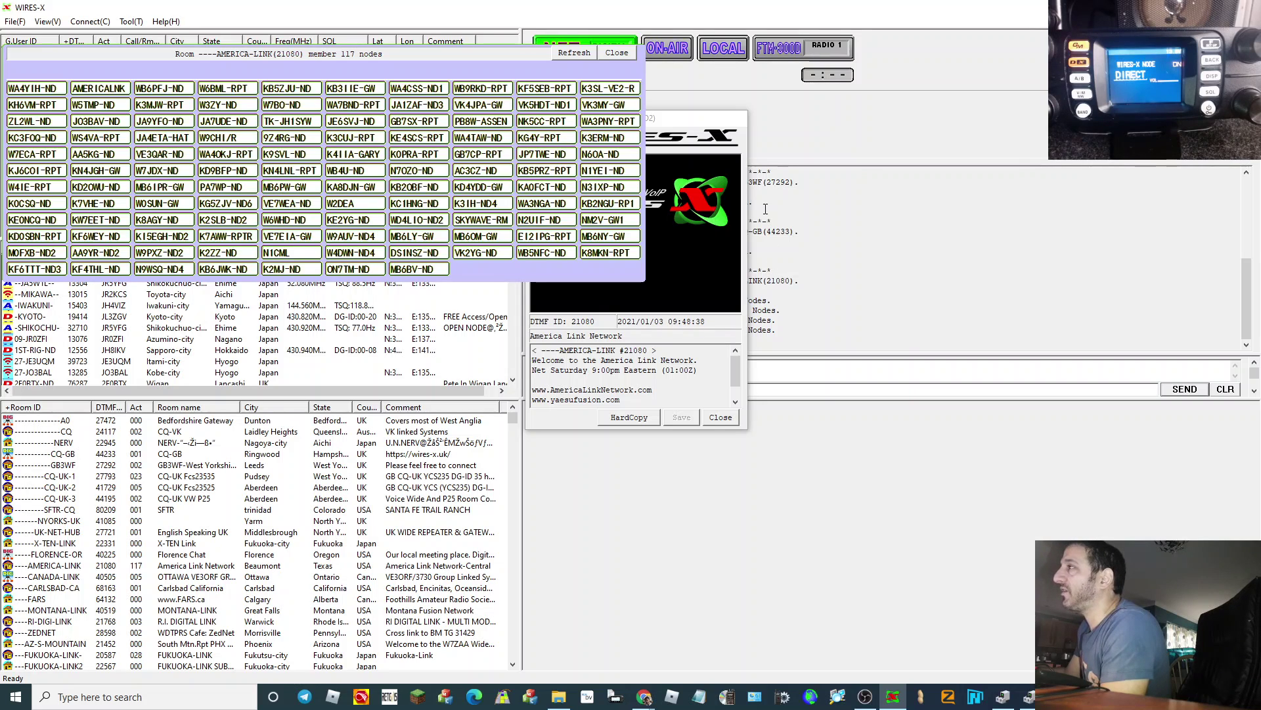
left_click(865, 696)
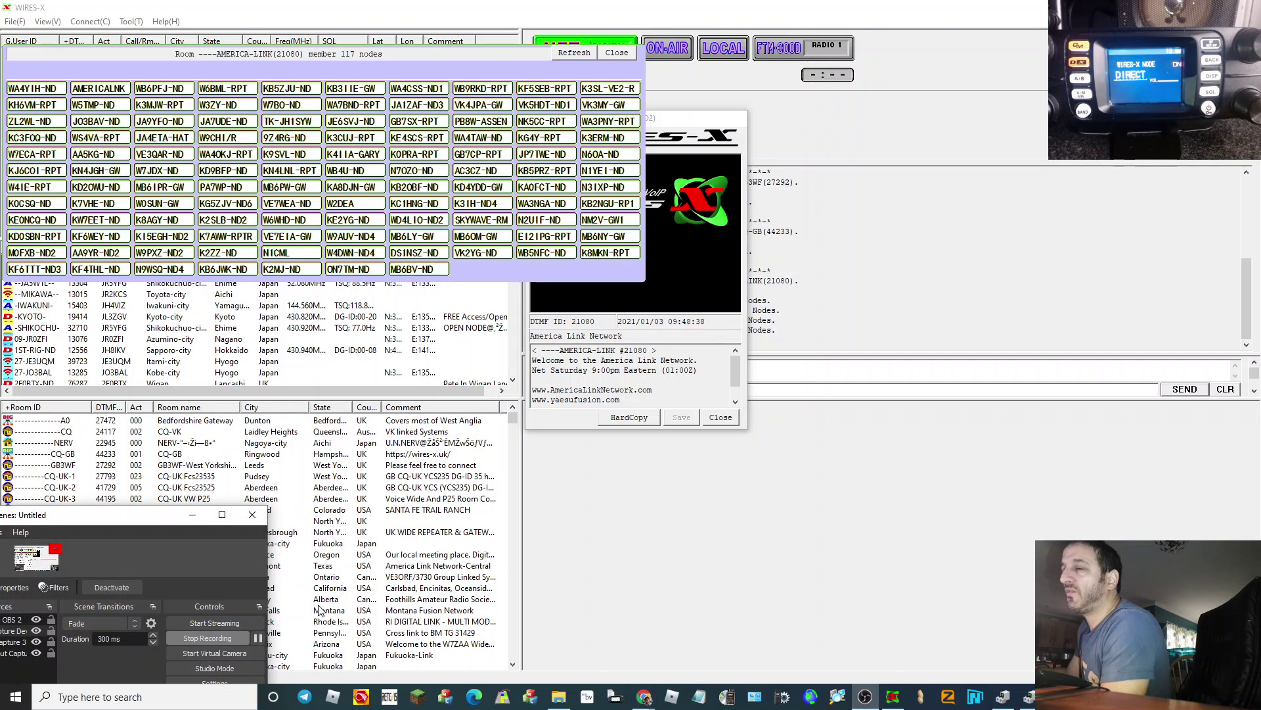